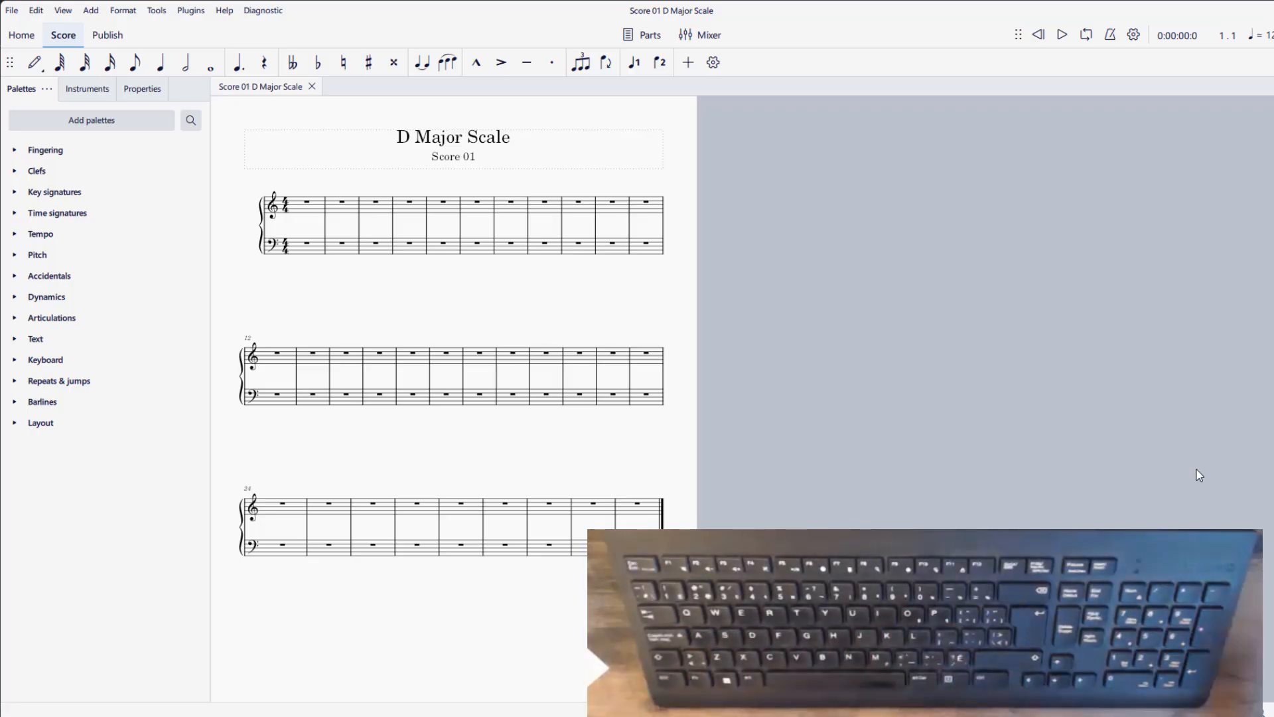
- Select the first treble-staff measure of the piano score and start note input there
left_click(305, 209)
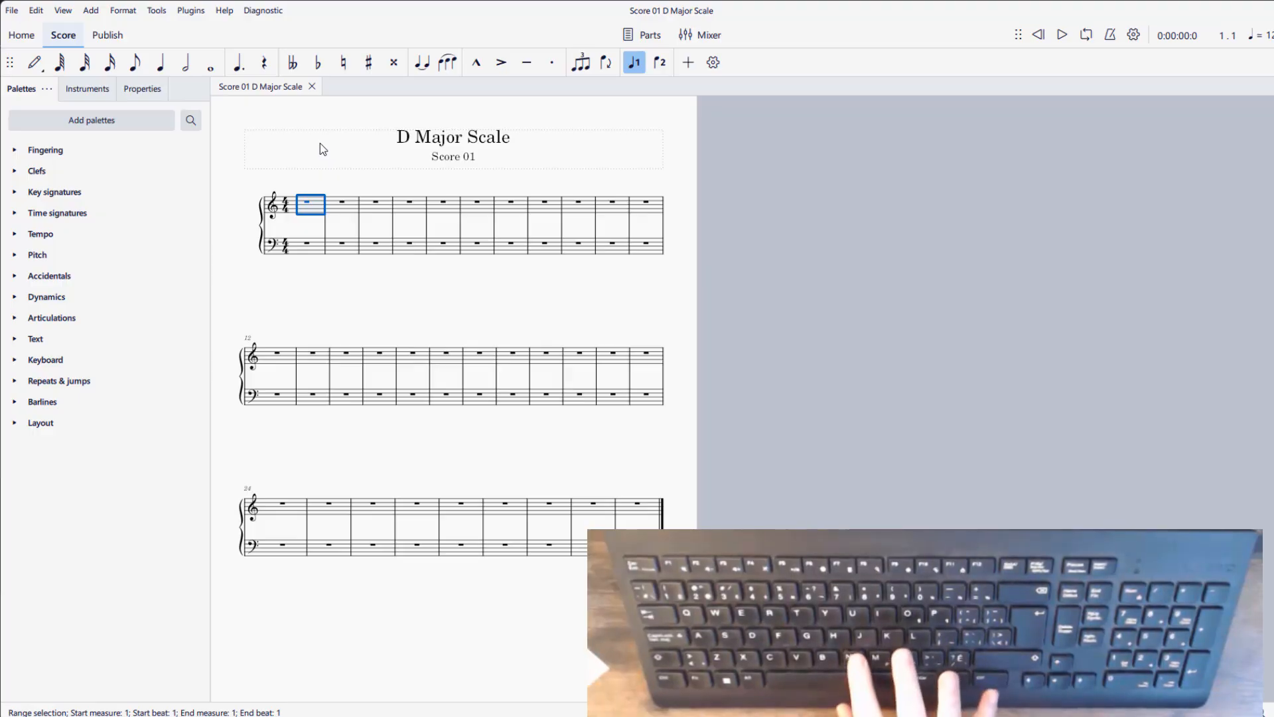
key("n")
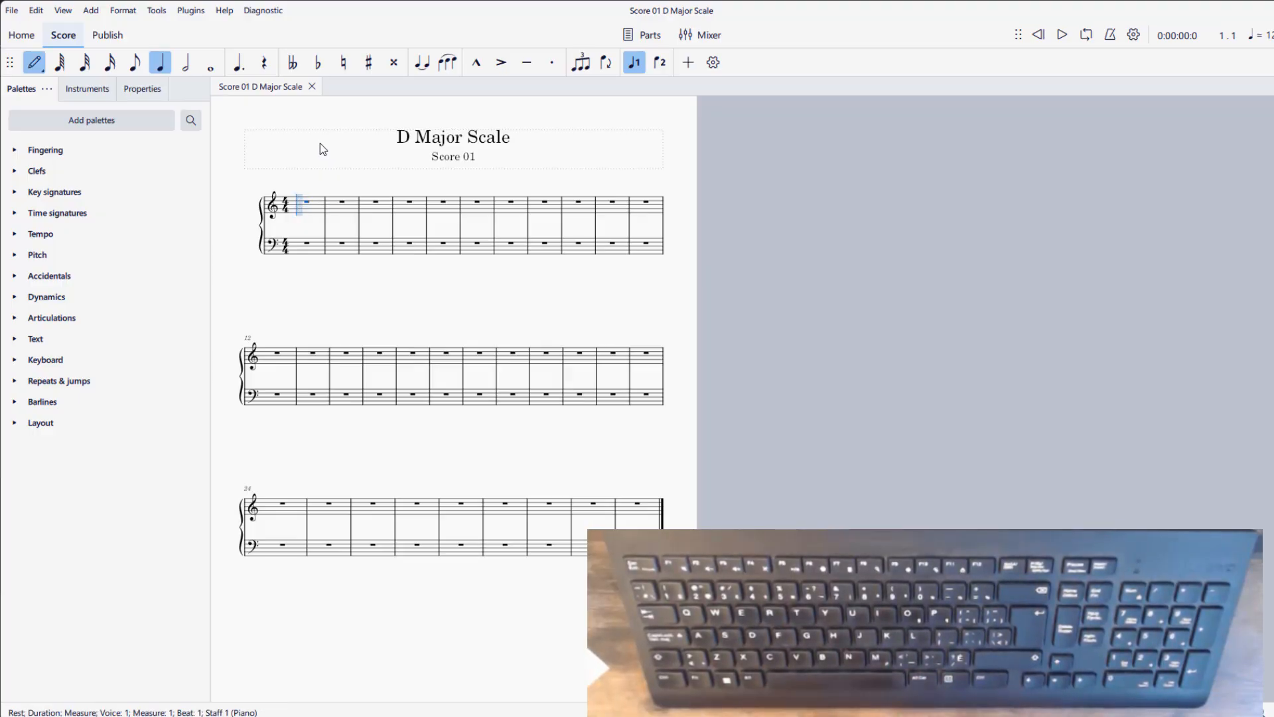
- Enter quarter notes A4, B4, C5 and D5 in the first treble measure, and undo the entries
key("a")
key("b")
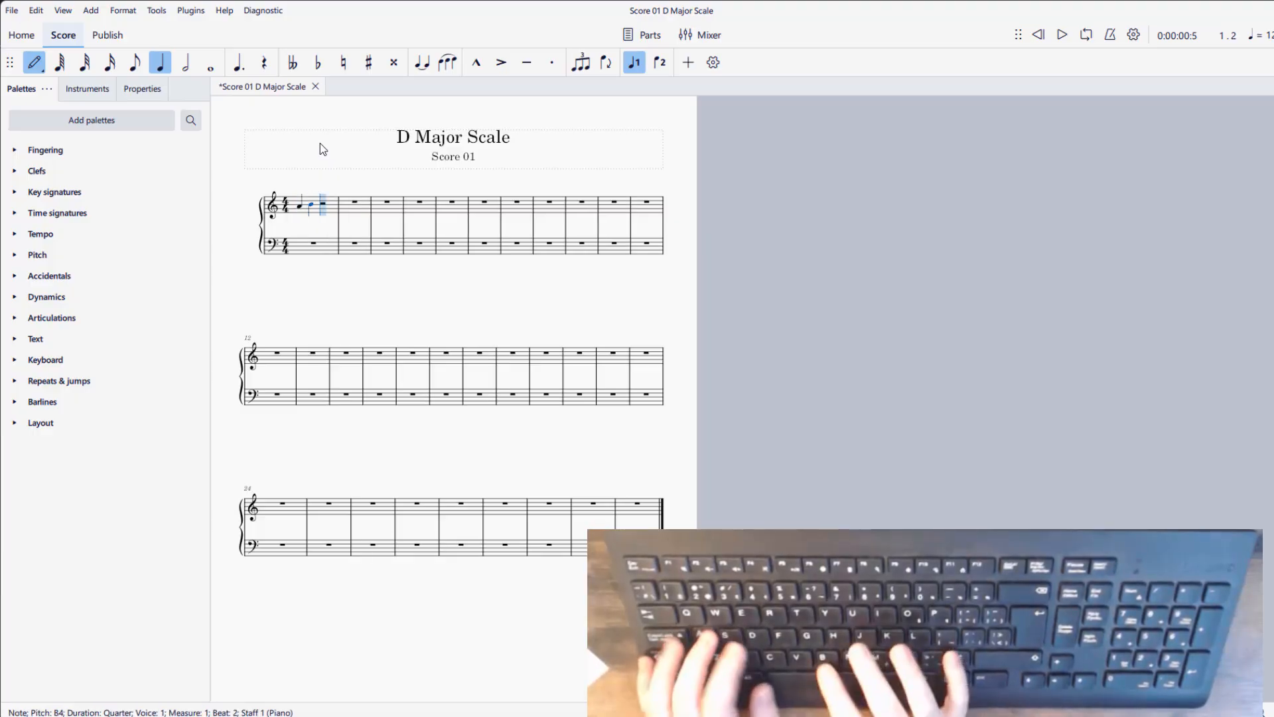
key("c")
key("d")
key("s")
key("ctrl+z")
key("ctrl+z")
key("ctrl+z")
key("ctrl+z")
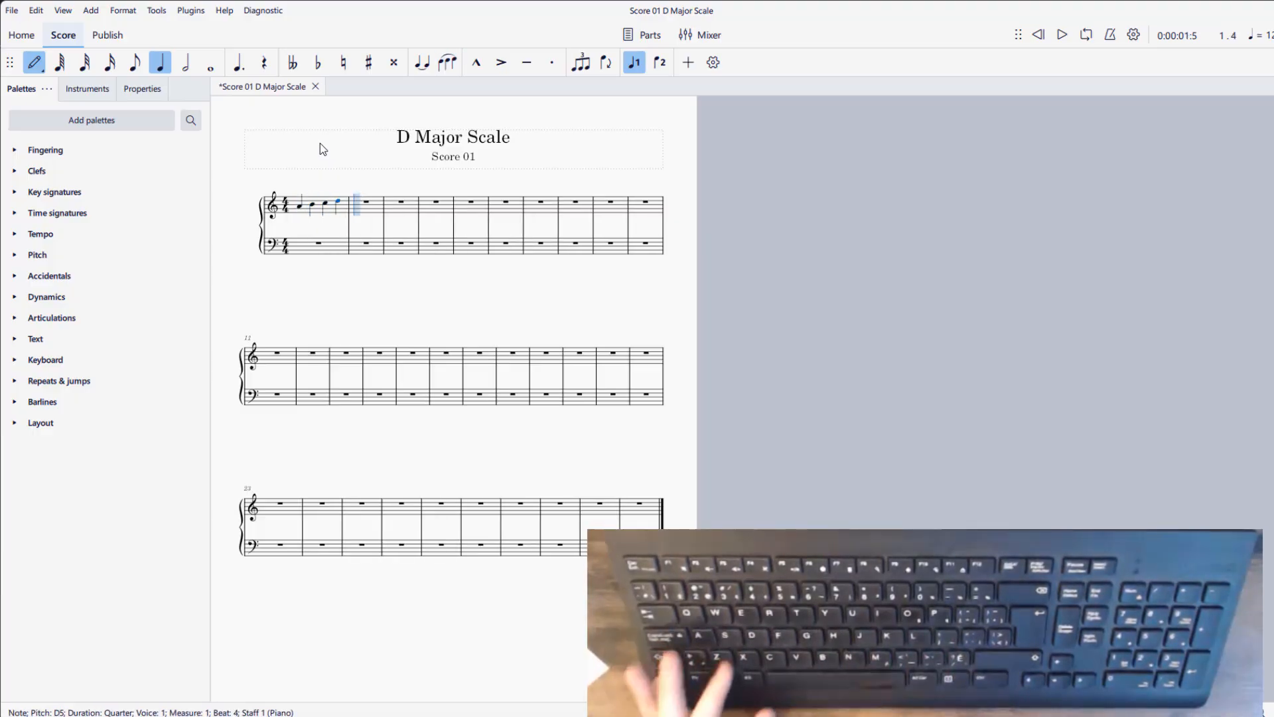
key("ctrl+z")
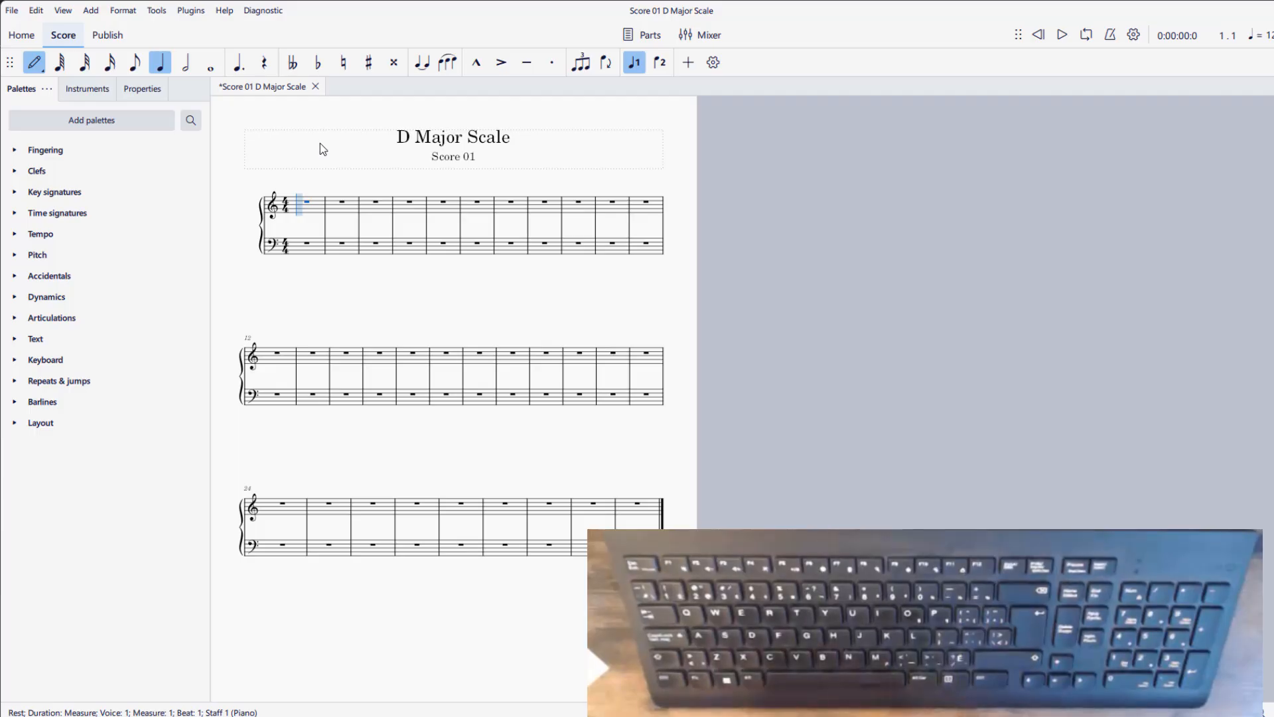
- Restart note input, enter four F4 quarter notes in the first treble measure, and undo them
key("n")
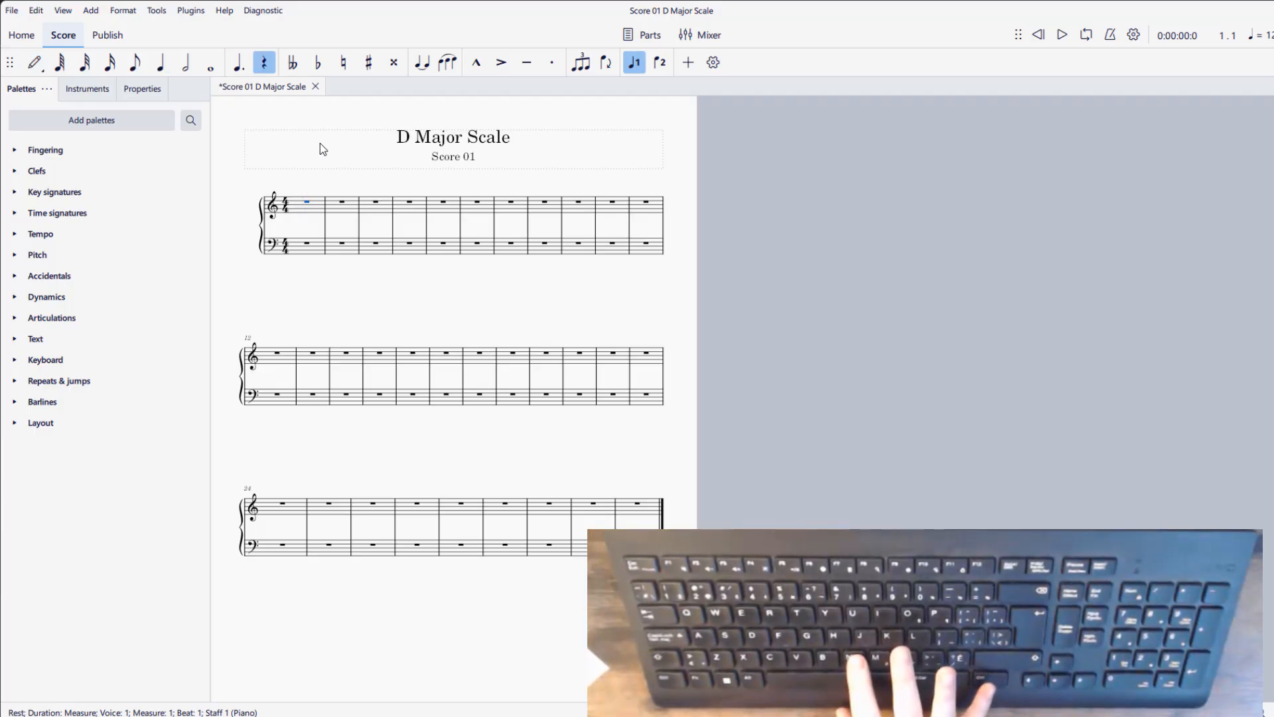
key("n")
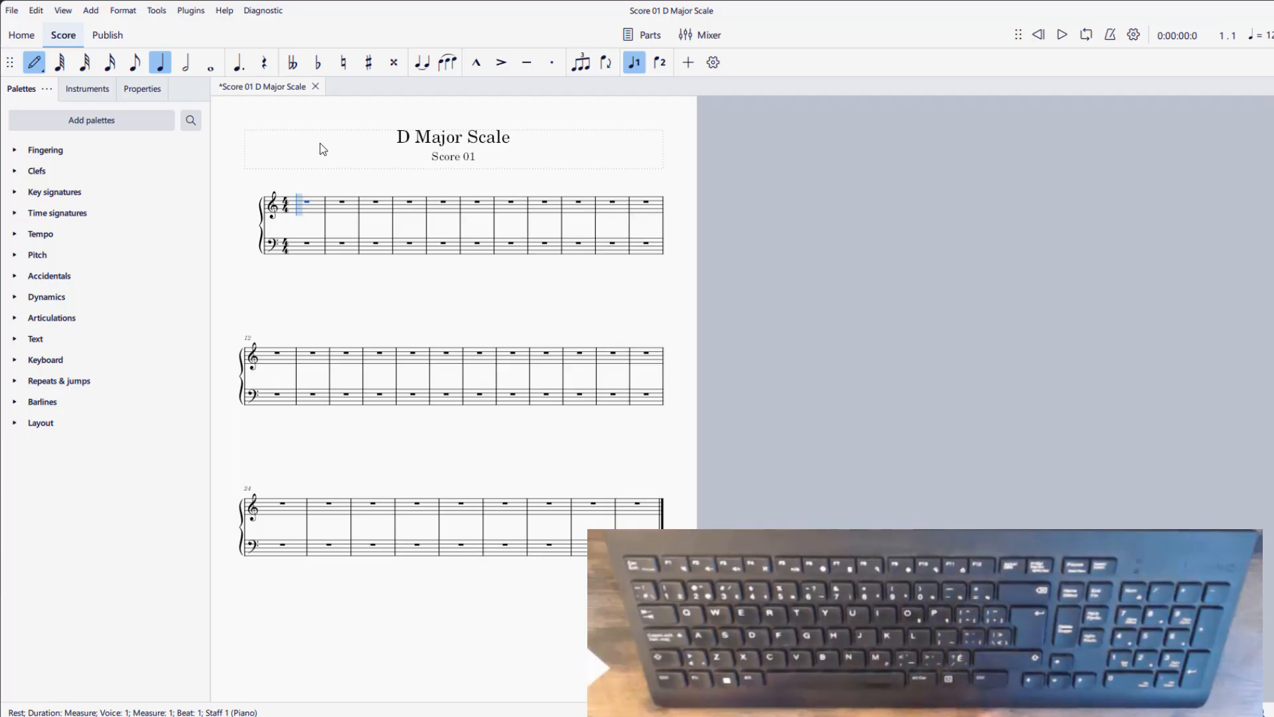
key("f")
key("f")
key("f")
key("f")
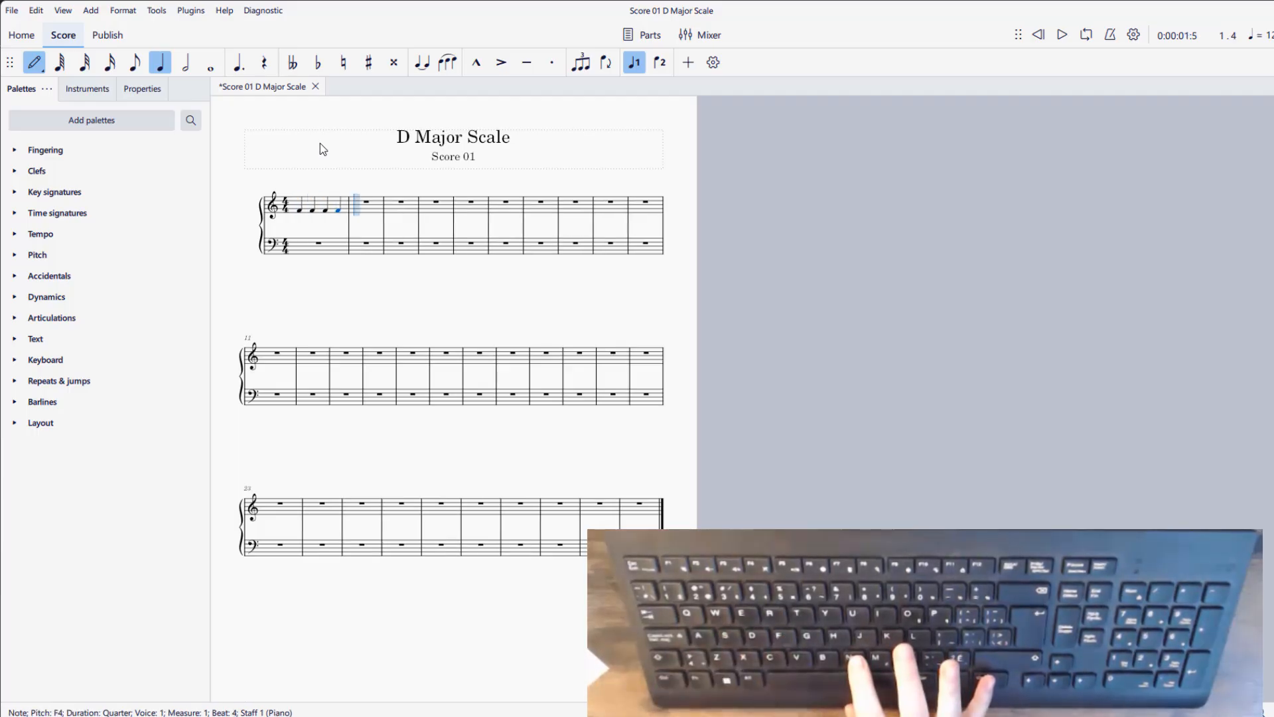
key("n")
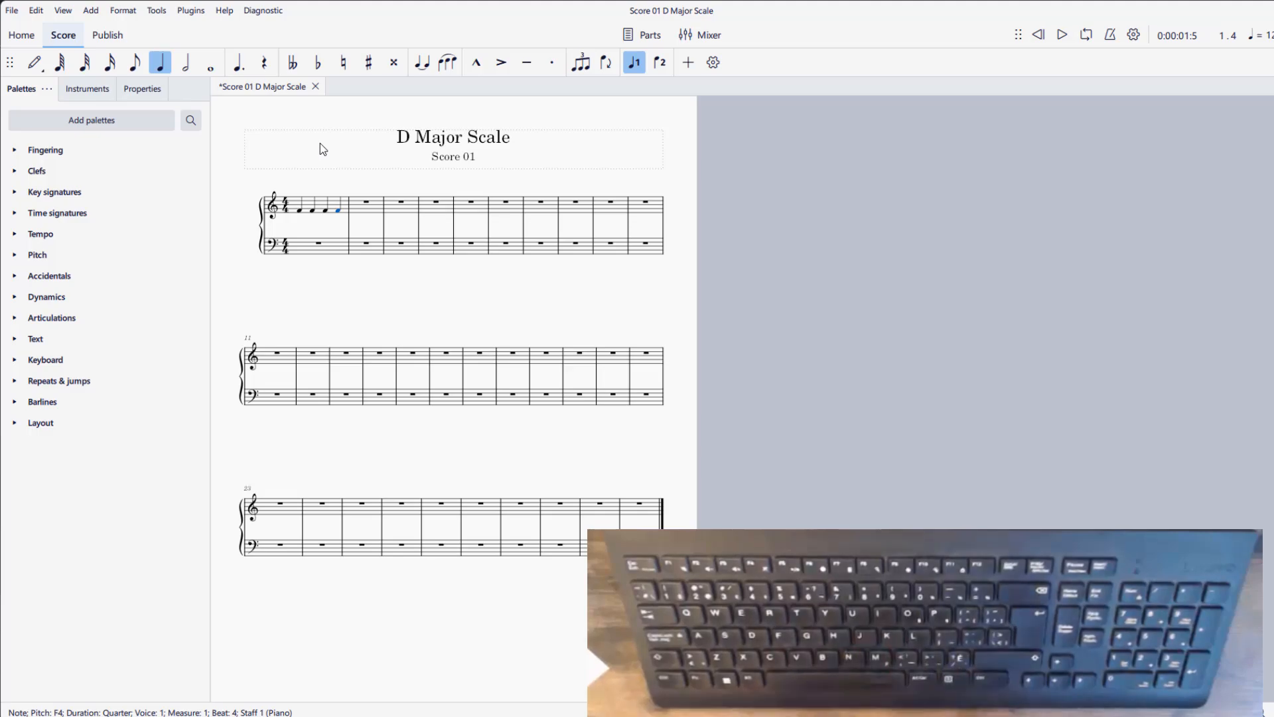
key("ctrl+z")
key("ctrl+z")
key("ctrl+z")
key("ctrl+z")
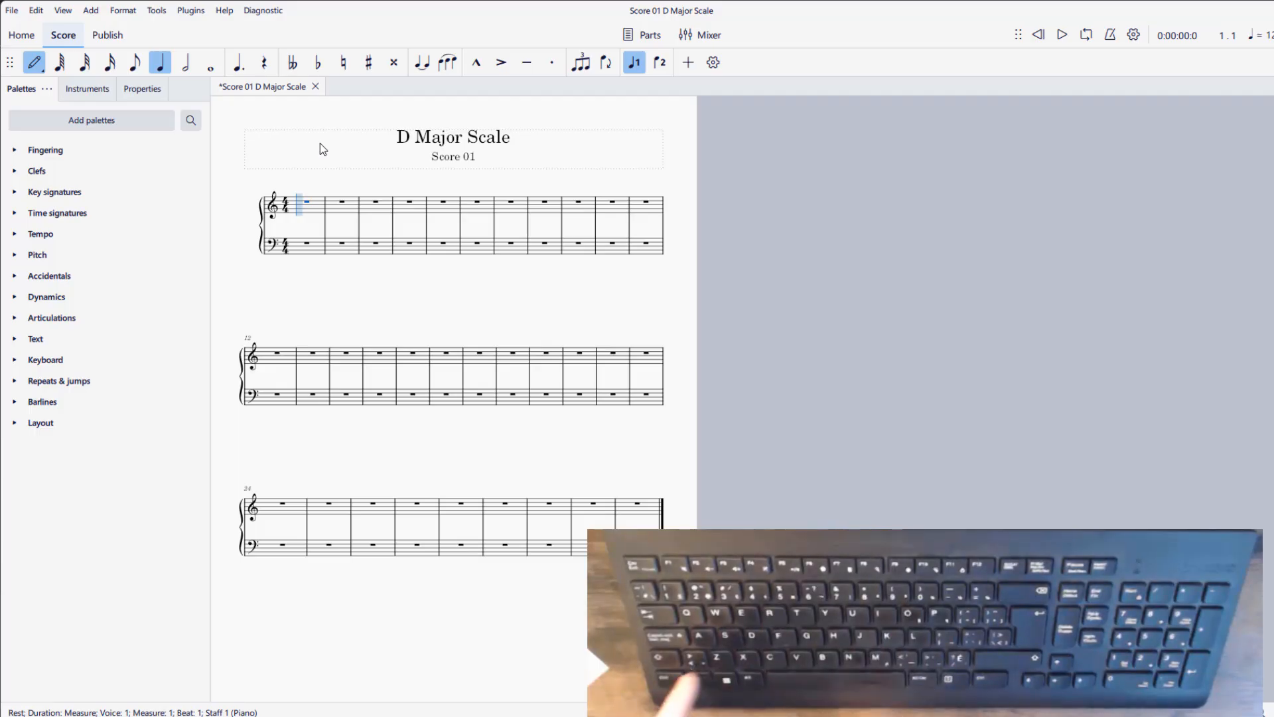
- Enter quarter notes A4, B4 and C5 in the first treble measure, and undo all three
key("a")
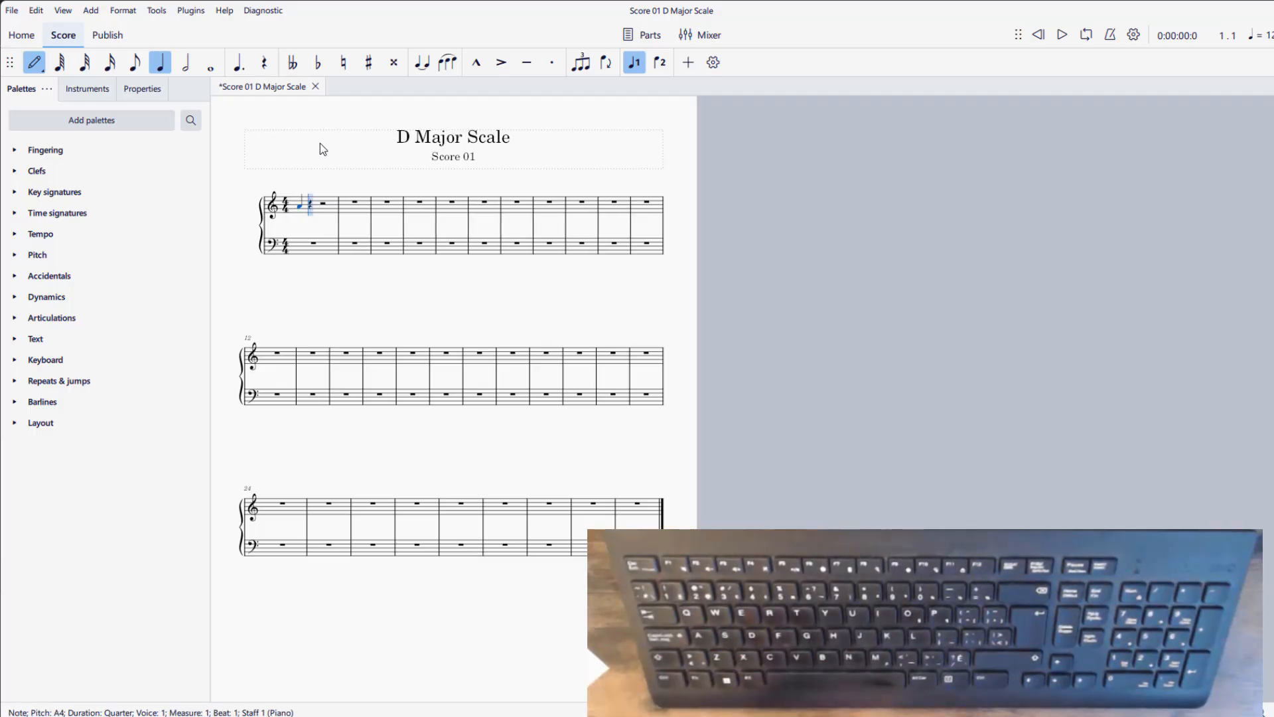
key("b")
key("c")
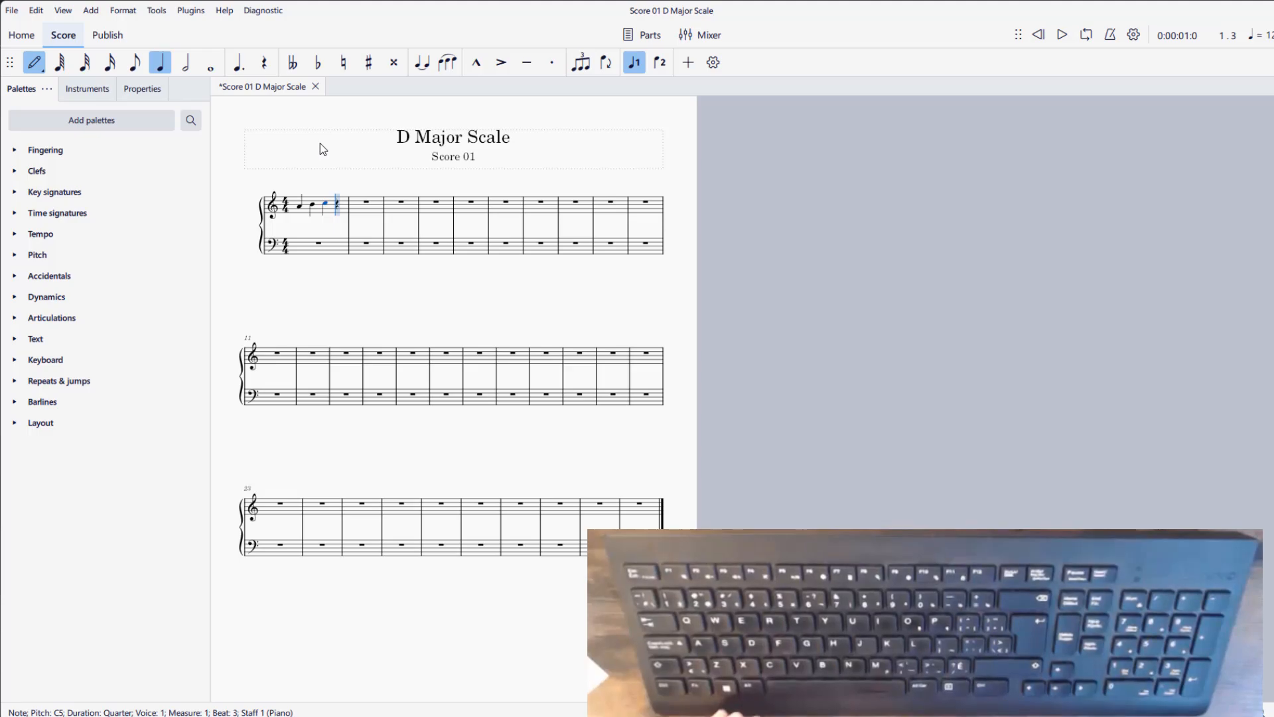
key("ctrl+z")
key("ctrl+z")
key("ctrl+z")
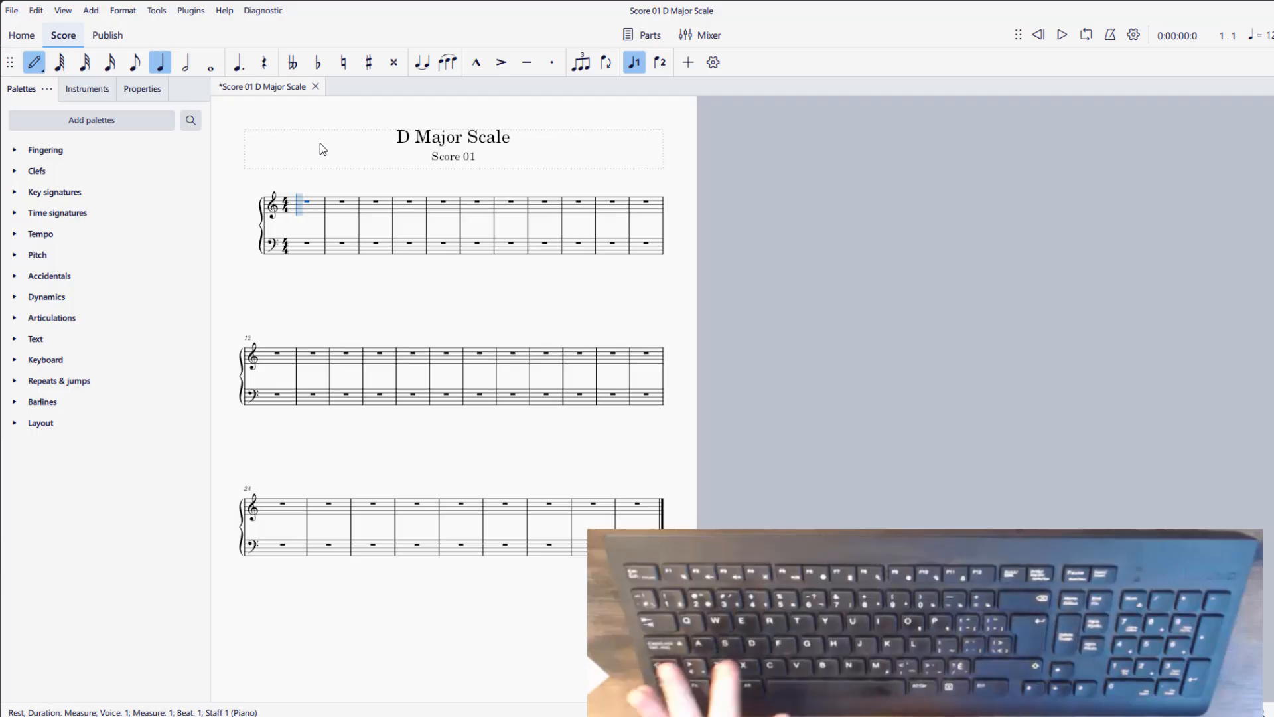
- Enter a quarter-note D on beat 1 of the first treble measure and lower it one octave to D4
key("d")
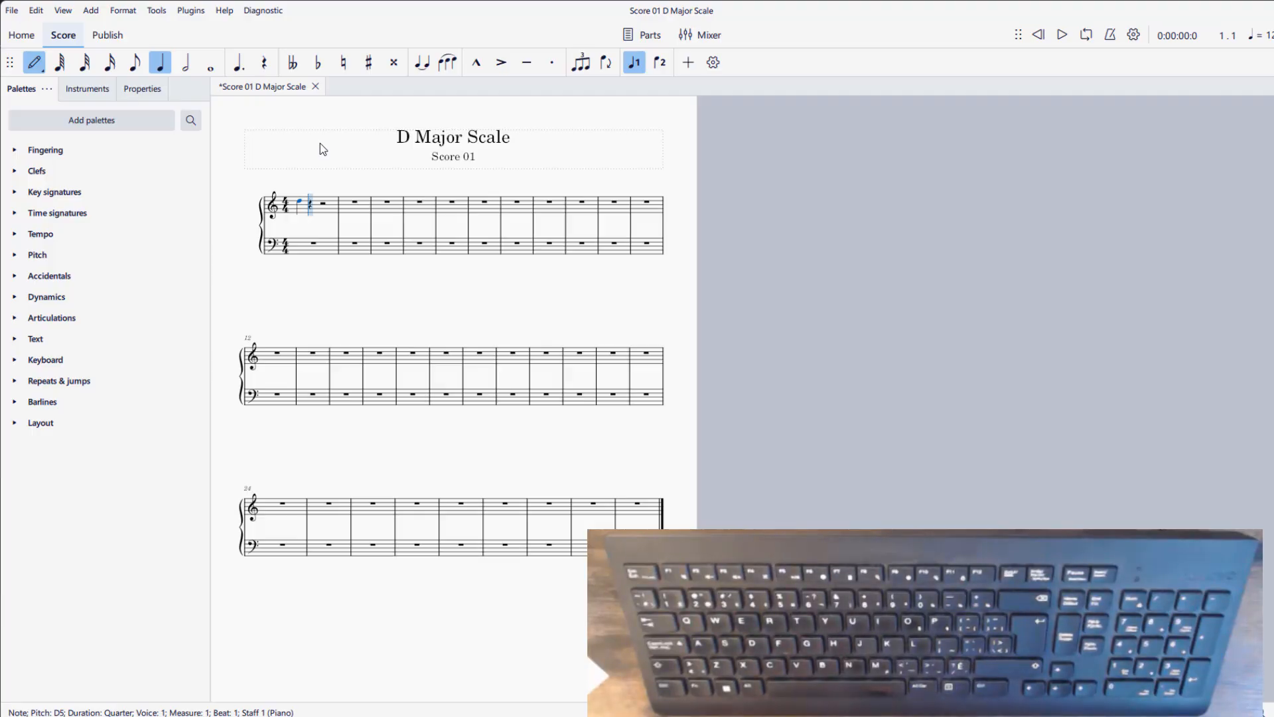
key("ctrl+Down")
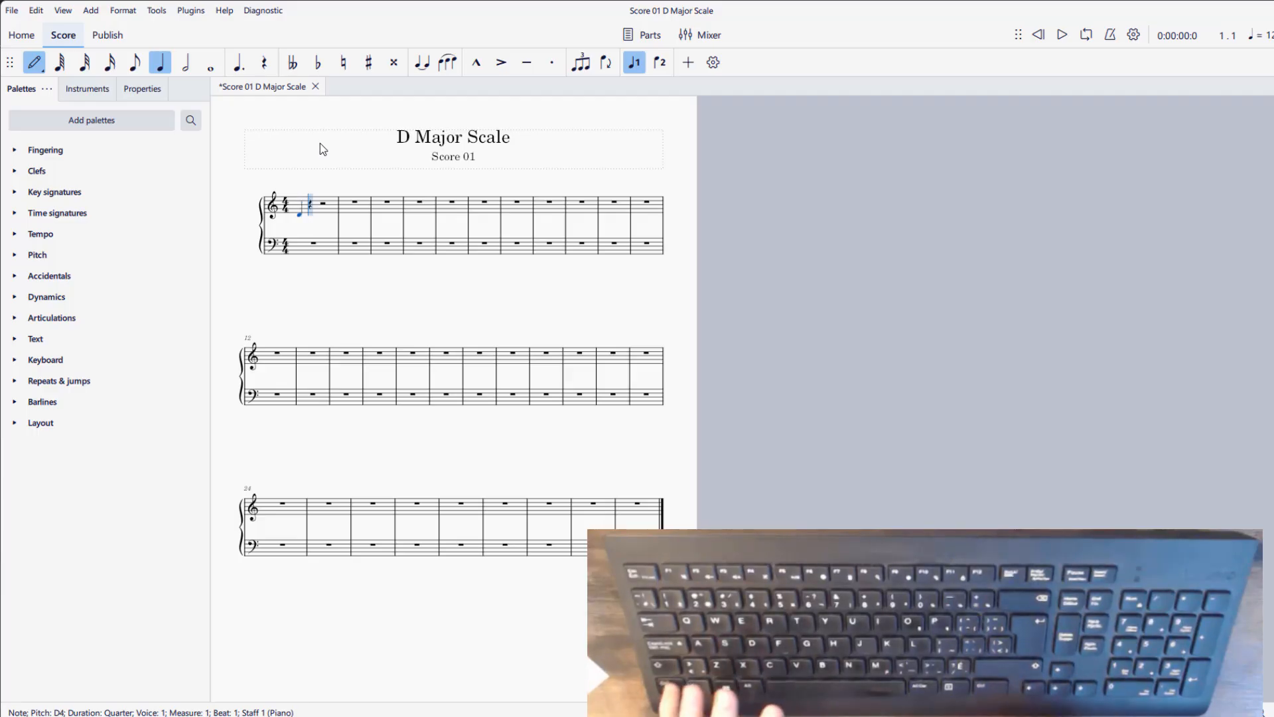
- Shift the first D up and down by whole octaves, reaching D6, and bring it back to D4
key("ctrl+Up")
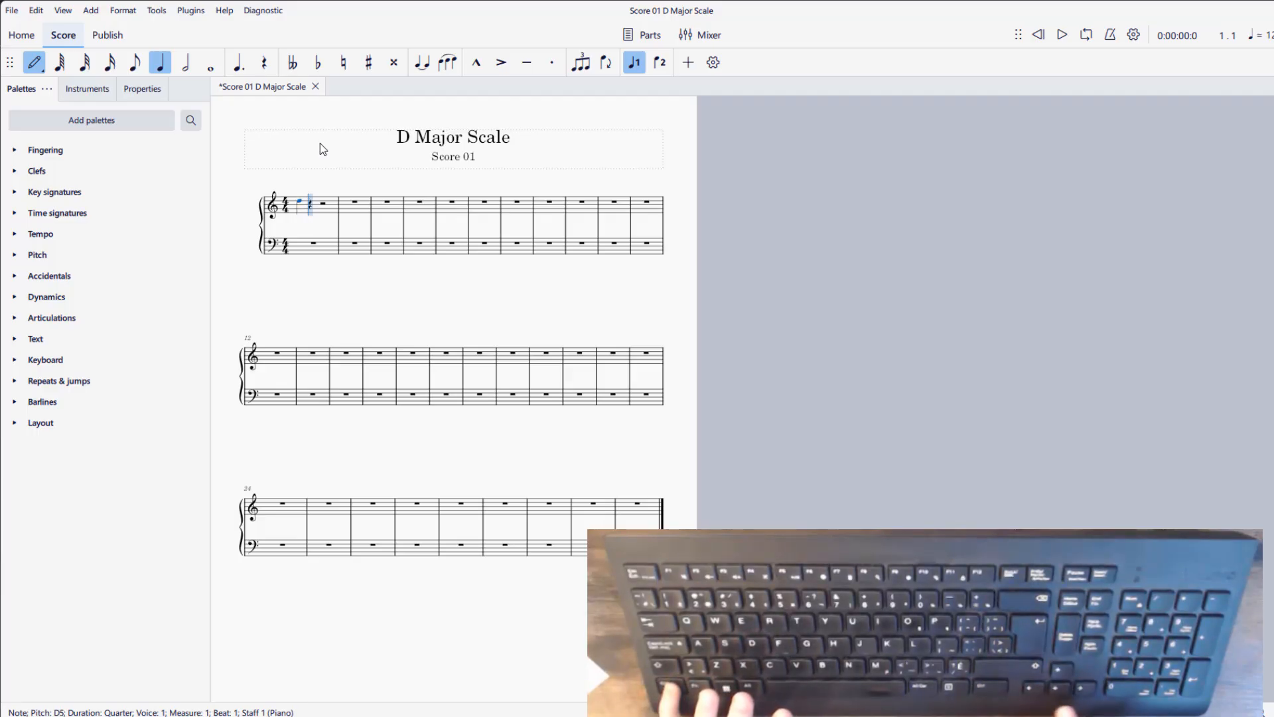
key("ctrl+Down")
key("ctrl+Down")
key("ctrl+Up")
key("ctrl+Up")
key("ctrl+Up")
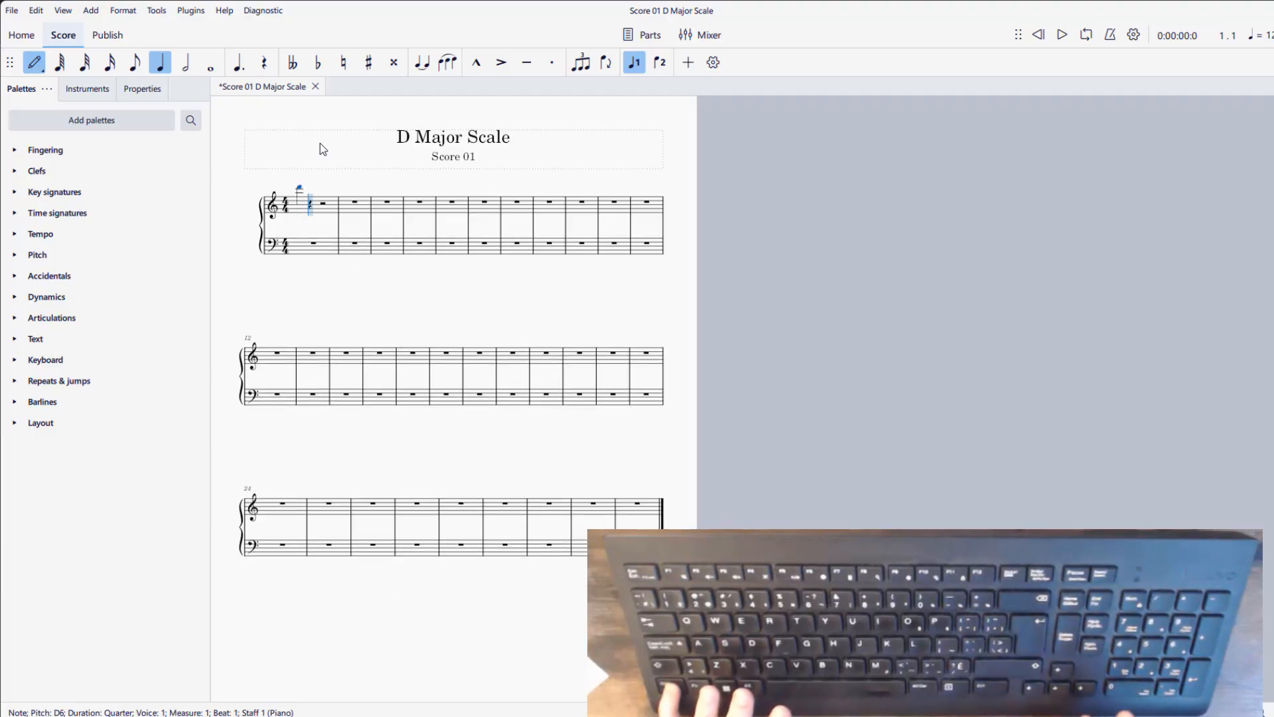
key("ctrl+Down")
key("ctrl+Down")
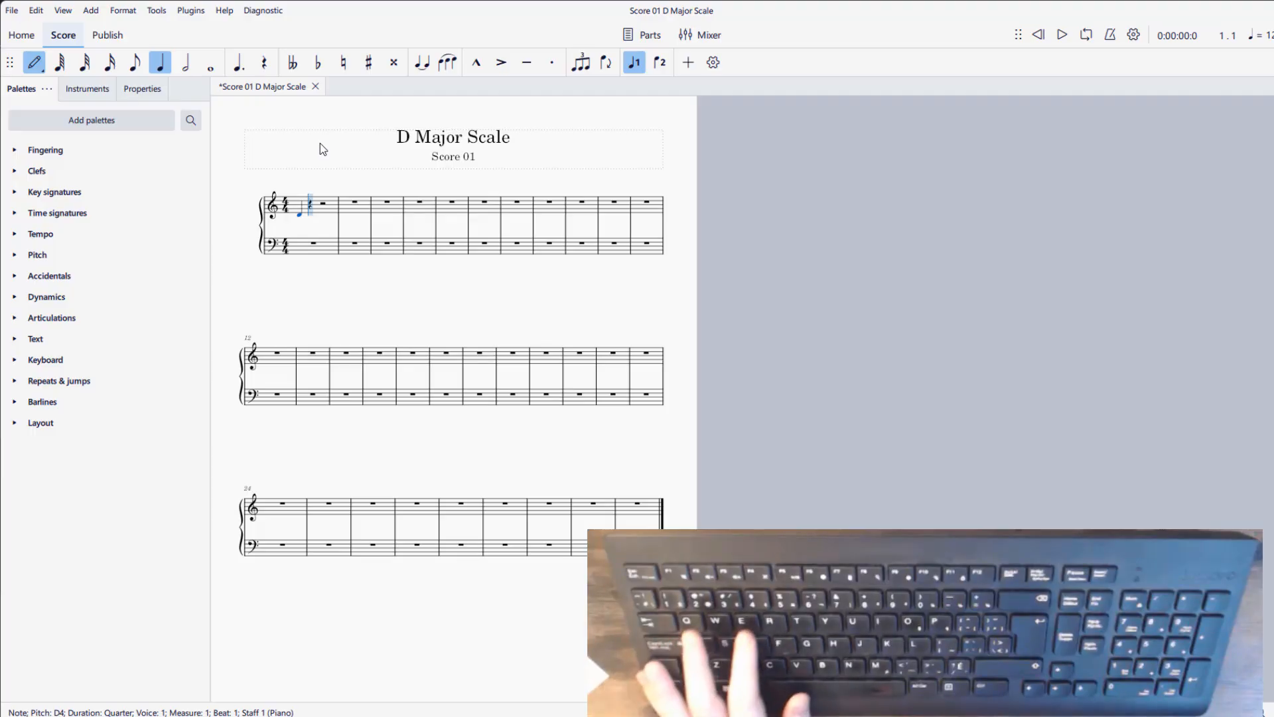
- Add quarter notes E4 and F4 after the D4, and raise the F by a semitone to F♯4
key("e")
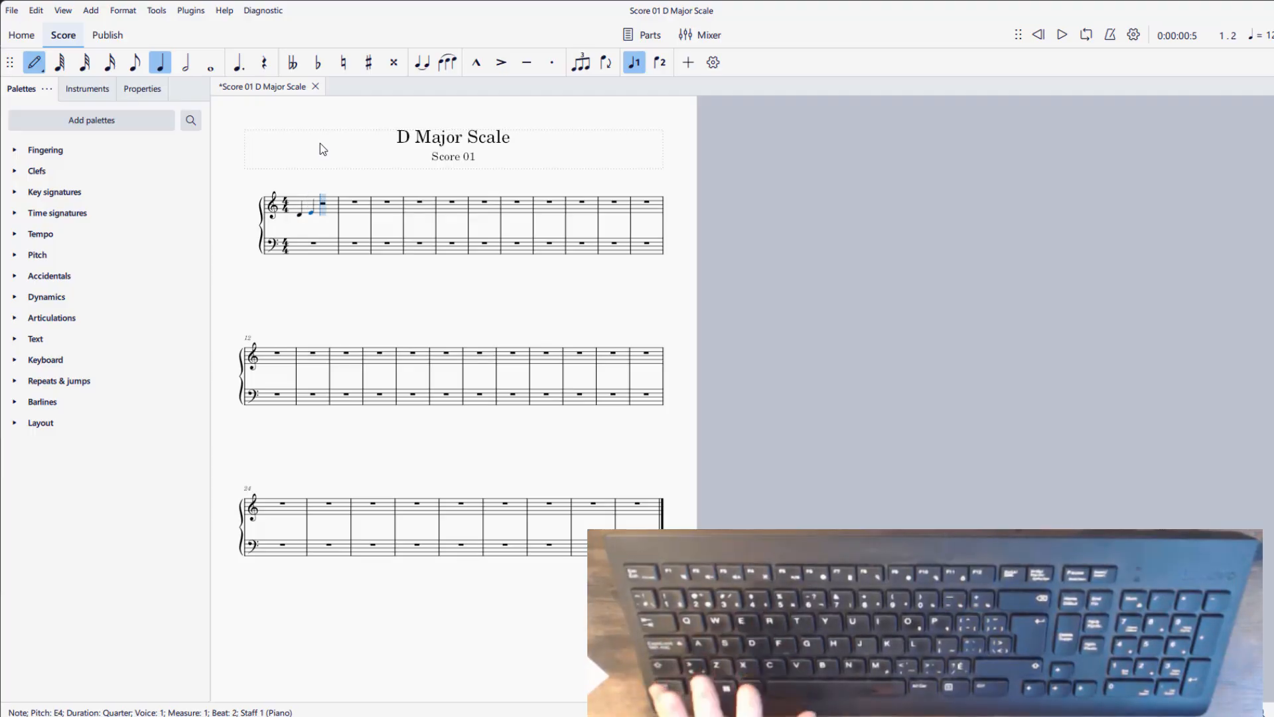
key("f")
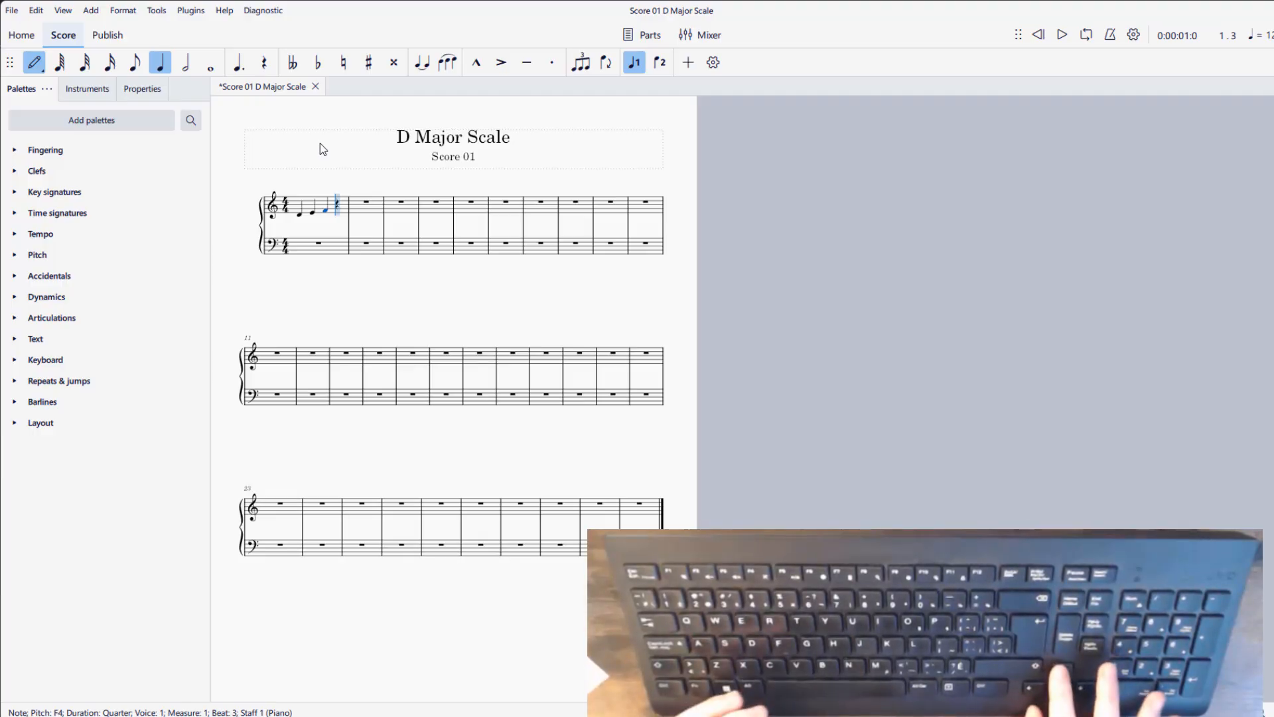
key("Up")
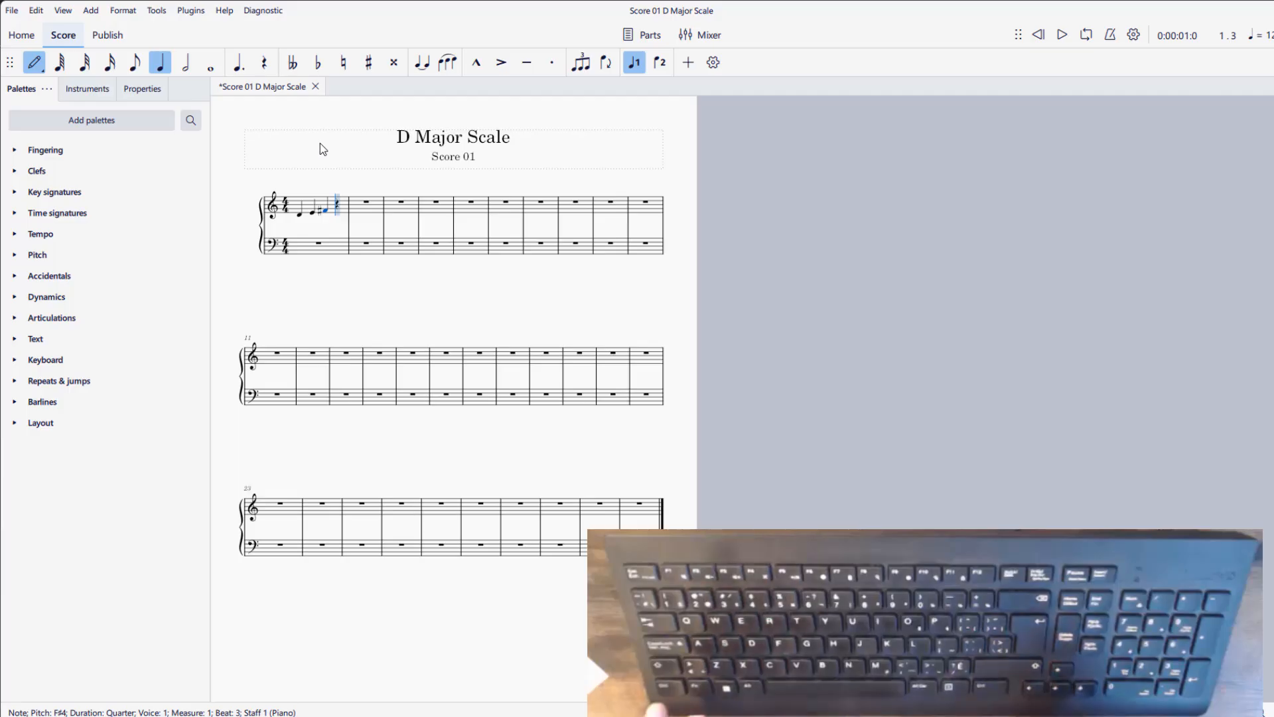
- Move the third note down and up in pitch through E4, B4 and B3, and return it to F♯4
key("Down")
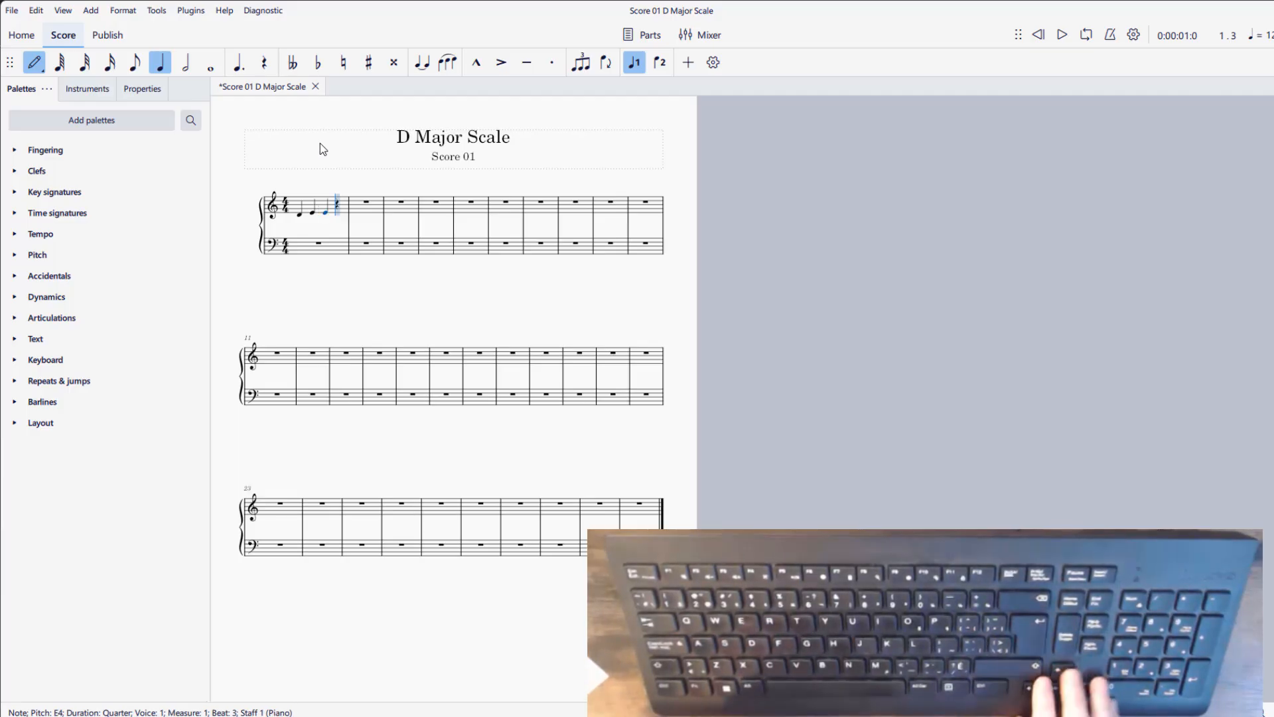
key("Up")
key("Up")
key("Up")
key("Up")
key("Up")
key("Up")
key("Up")
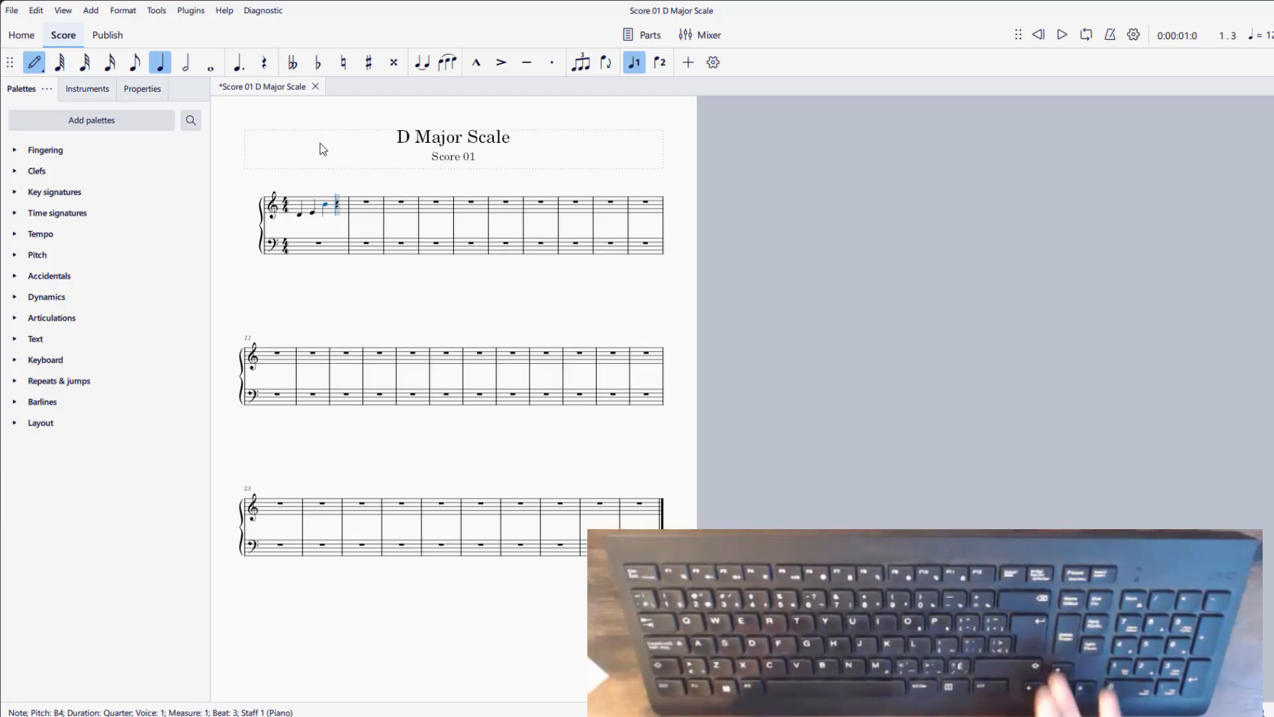
key("Down")
key("Down")
key("Down")
key("Down")
key("Down")
key("Down")
key("Down")
key("Down")
key("Down")
key("Down")
key("Down")
key("Down")
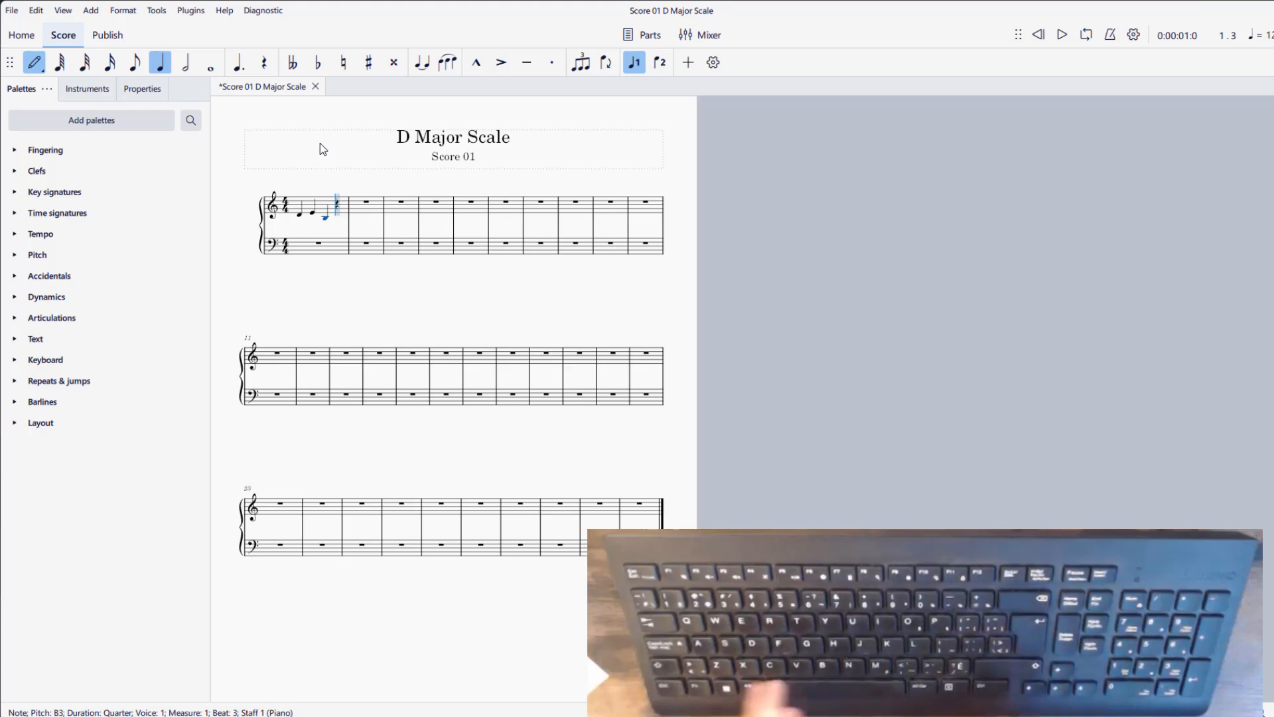
key("Up")
key("Up")
key("Up")
key("Up")
key("Up")
key("Up")
key("Up")
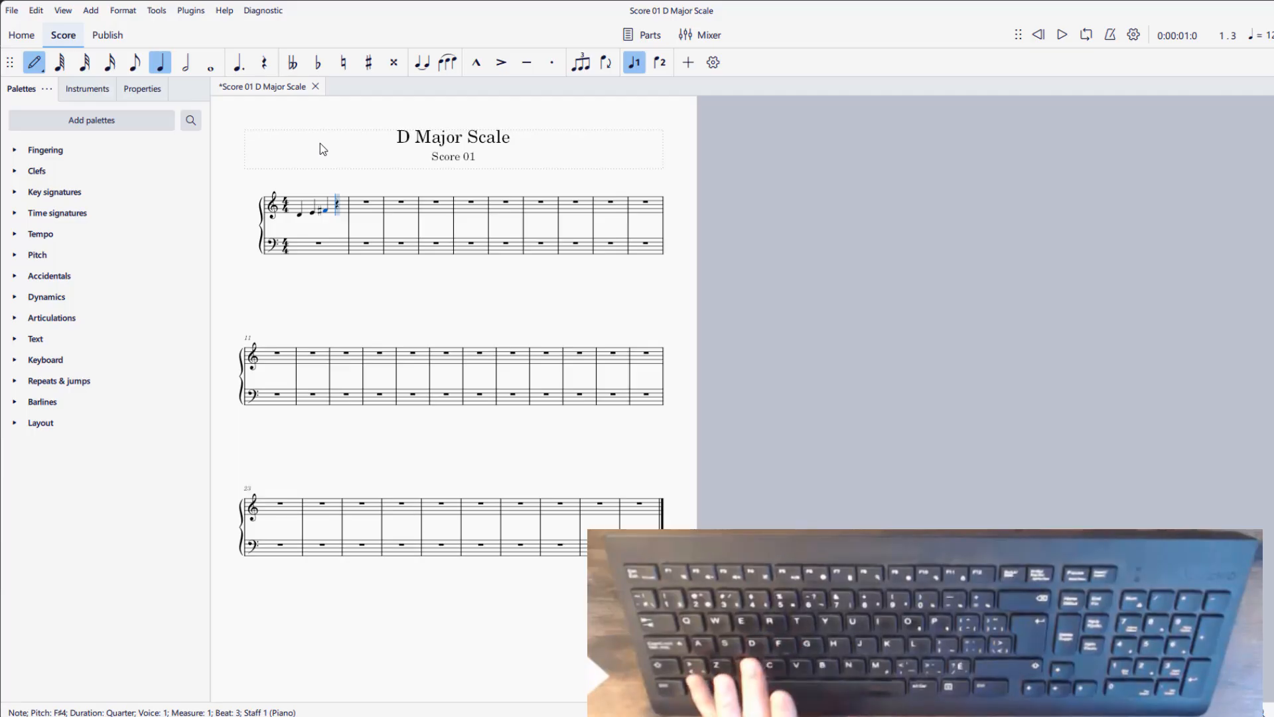
- Complete the ascending D major scale through measure 2 with quarter notes G4, A4, B4, C♯5 and D5
key("g")
key("a")
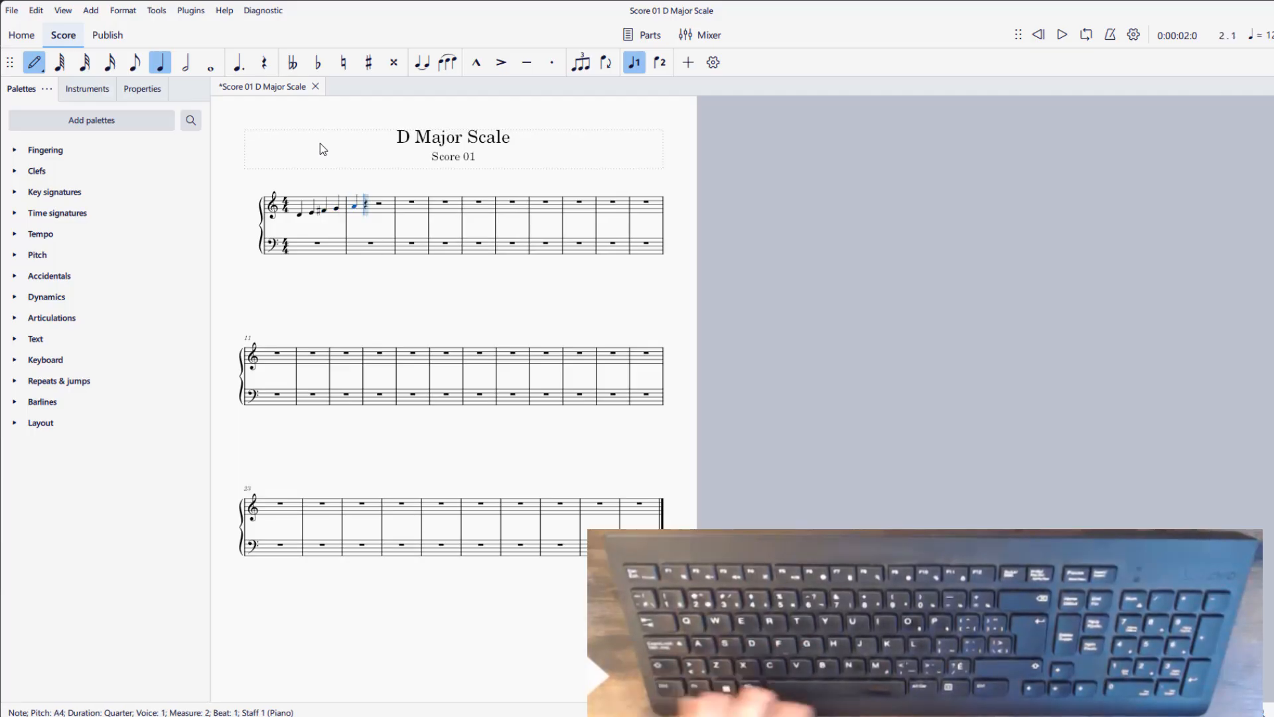
key("b")
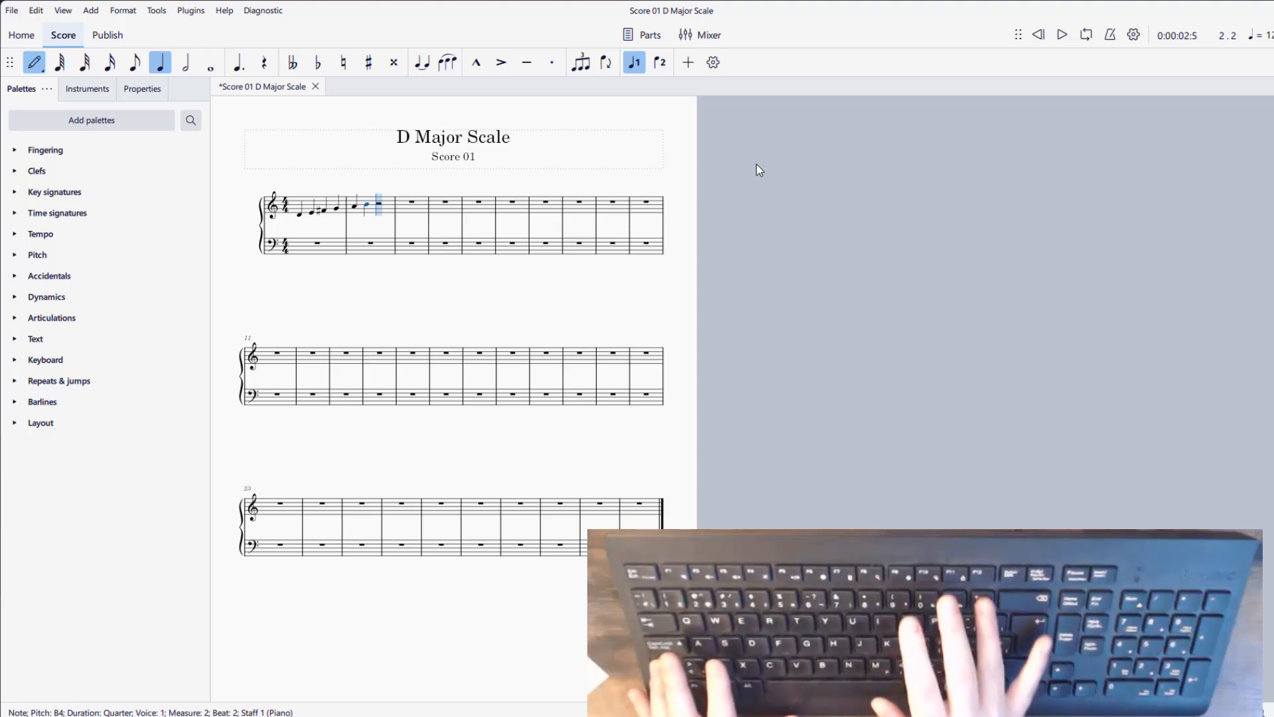
key("shift+equal")
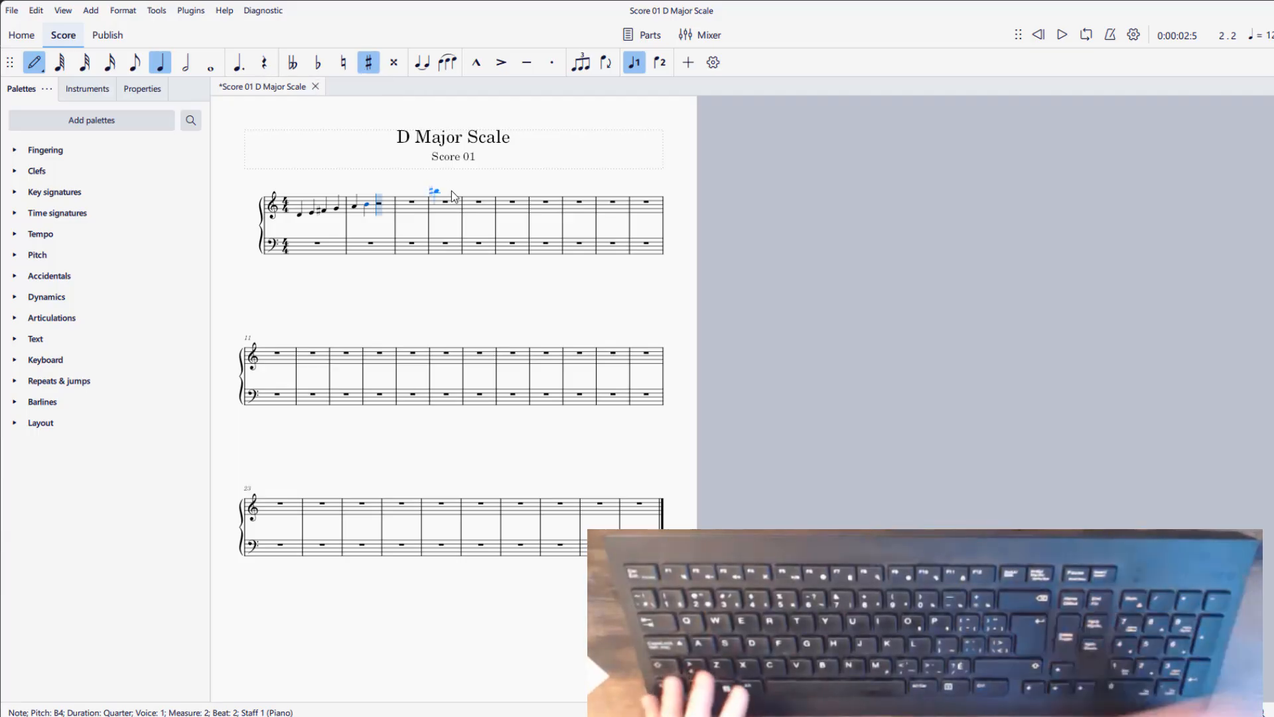
key("c")
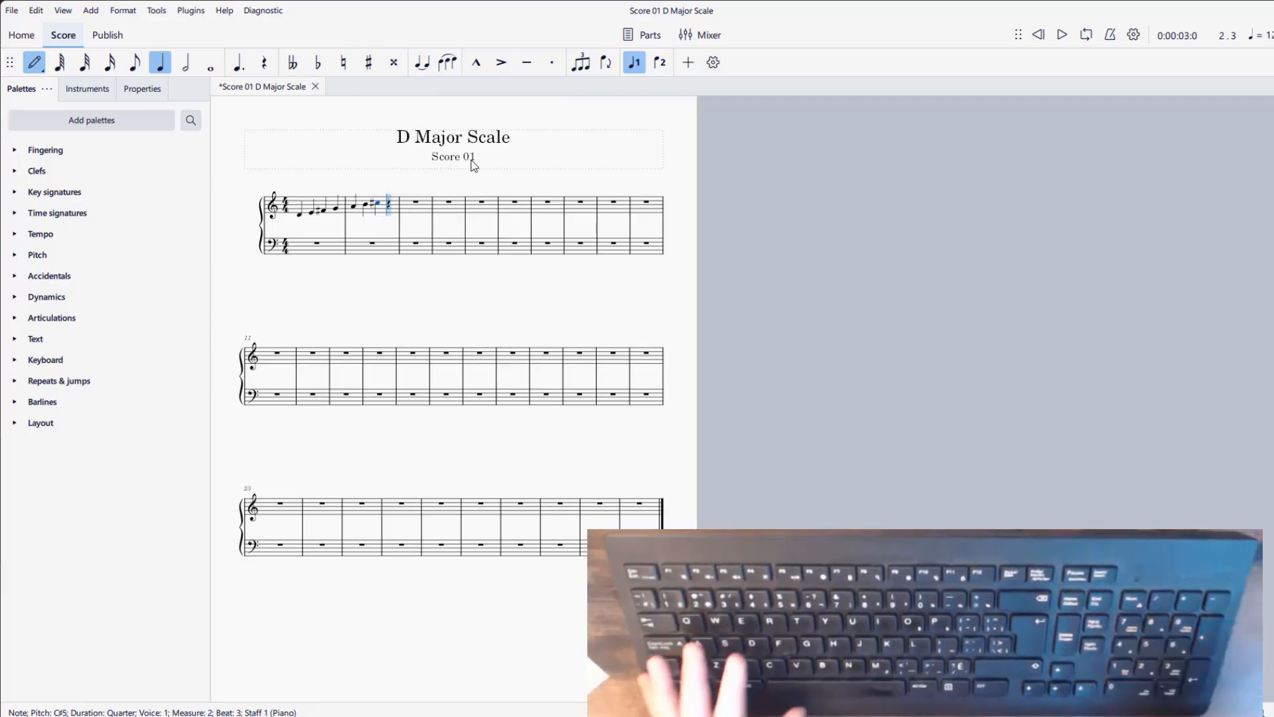
key("d")
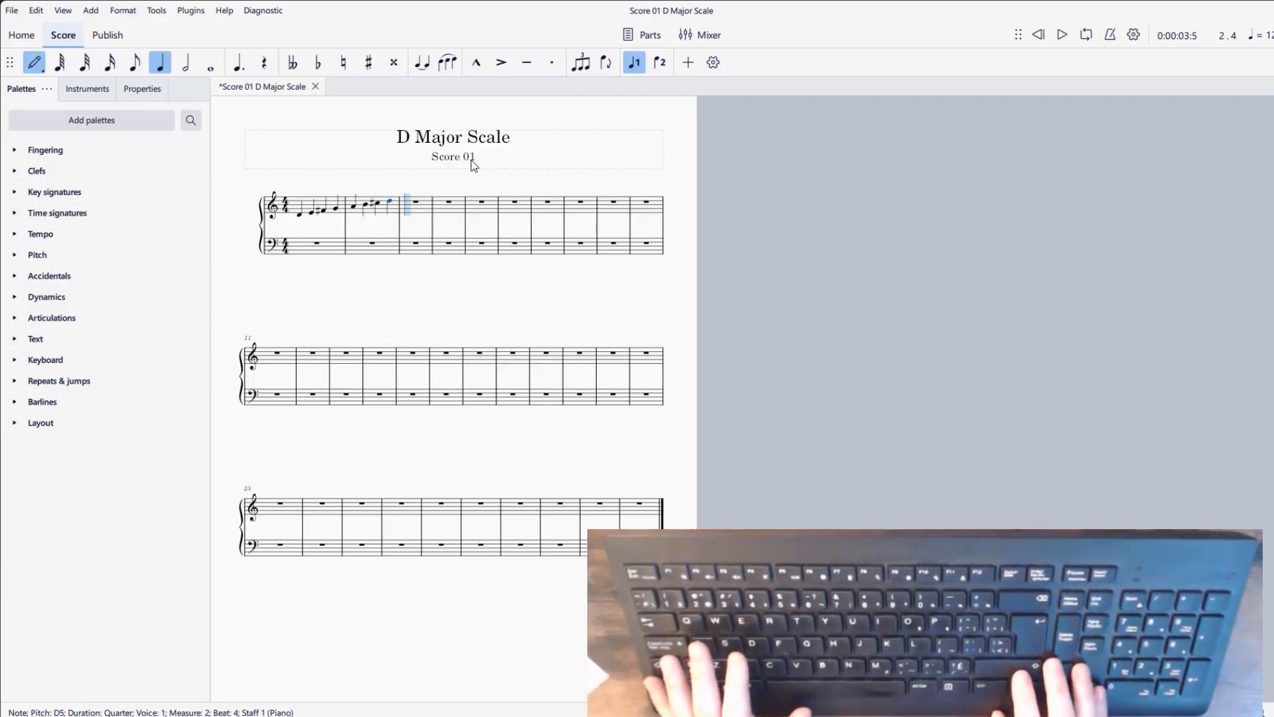
- Complete the descending D major scale through measures 3 and 4 with quarter notes C♯5, B4, A4, G4, F♯4, E4 and D4, and leave note input
key("c")
key("Up")
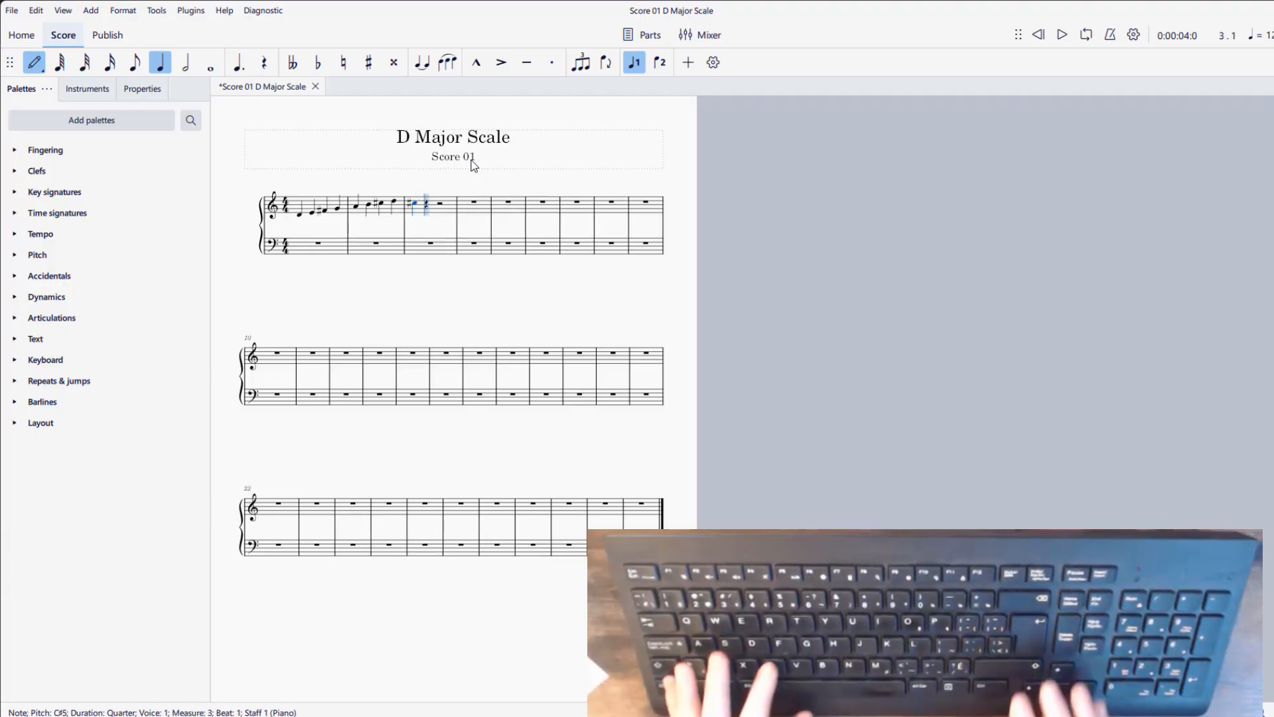
key("b")
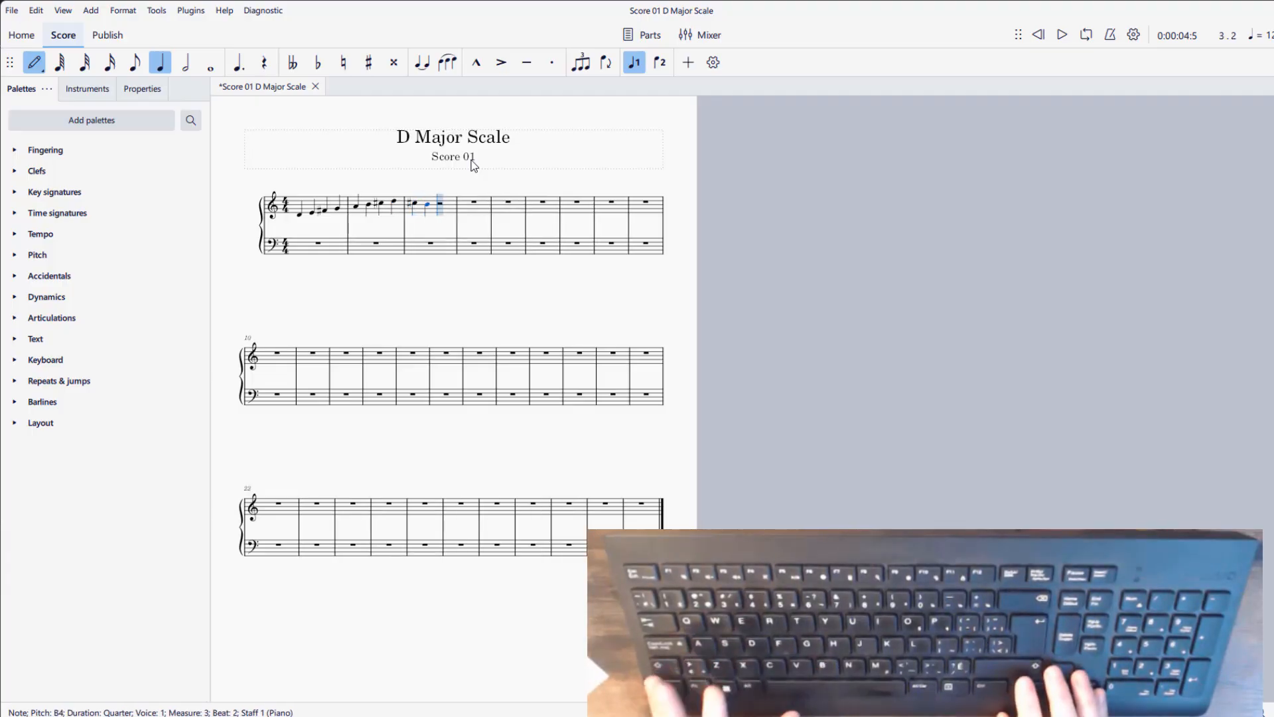
key("a")
key("g")
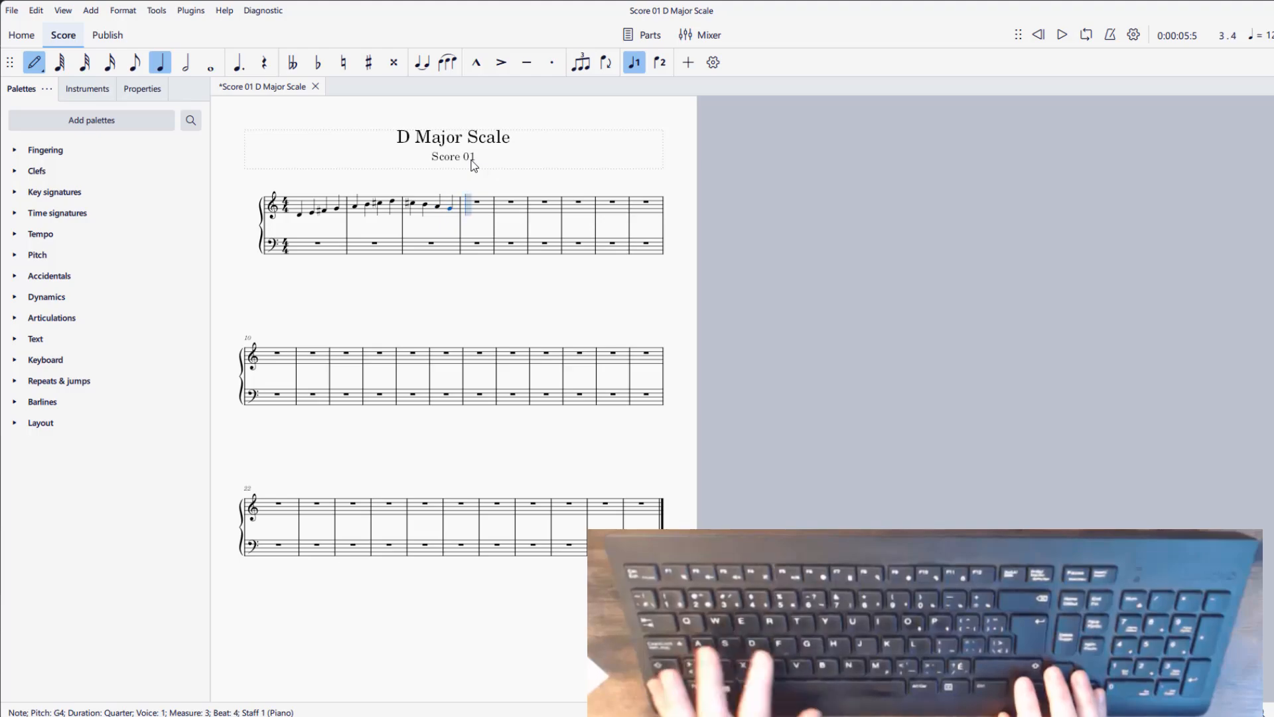
key("f")
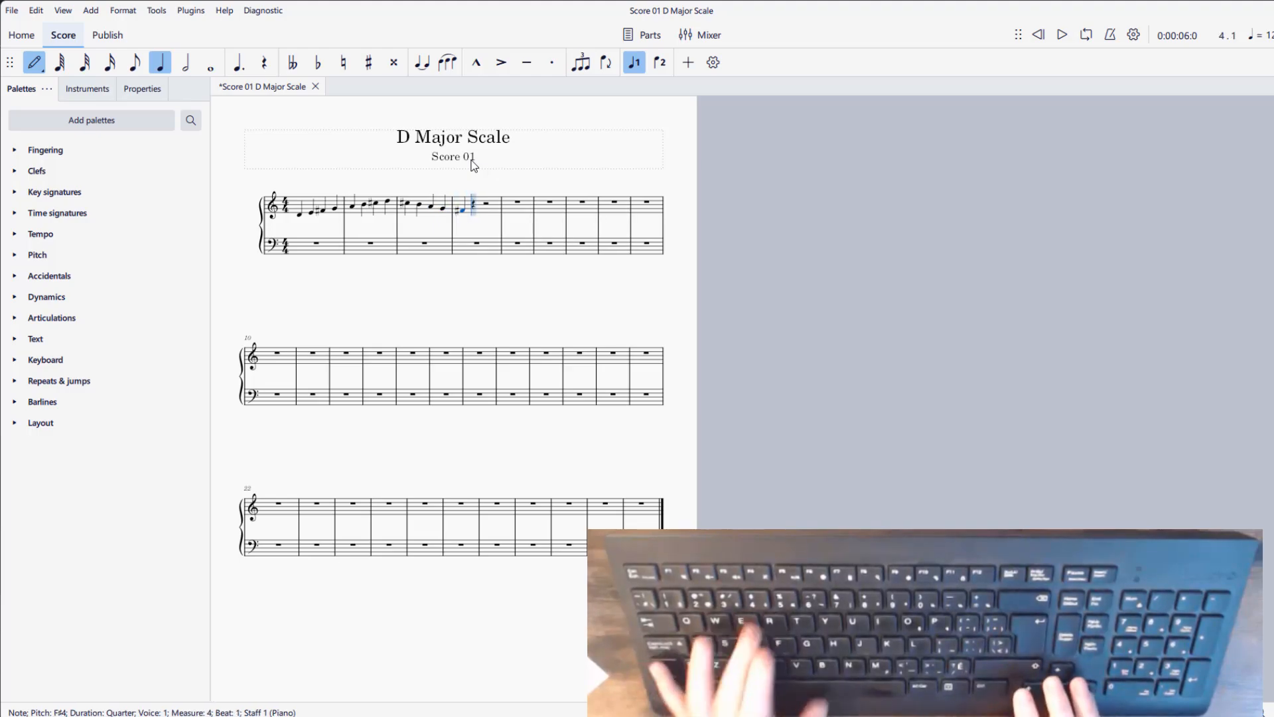
key("e")
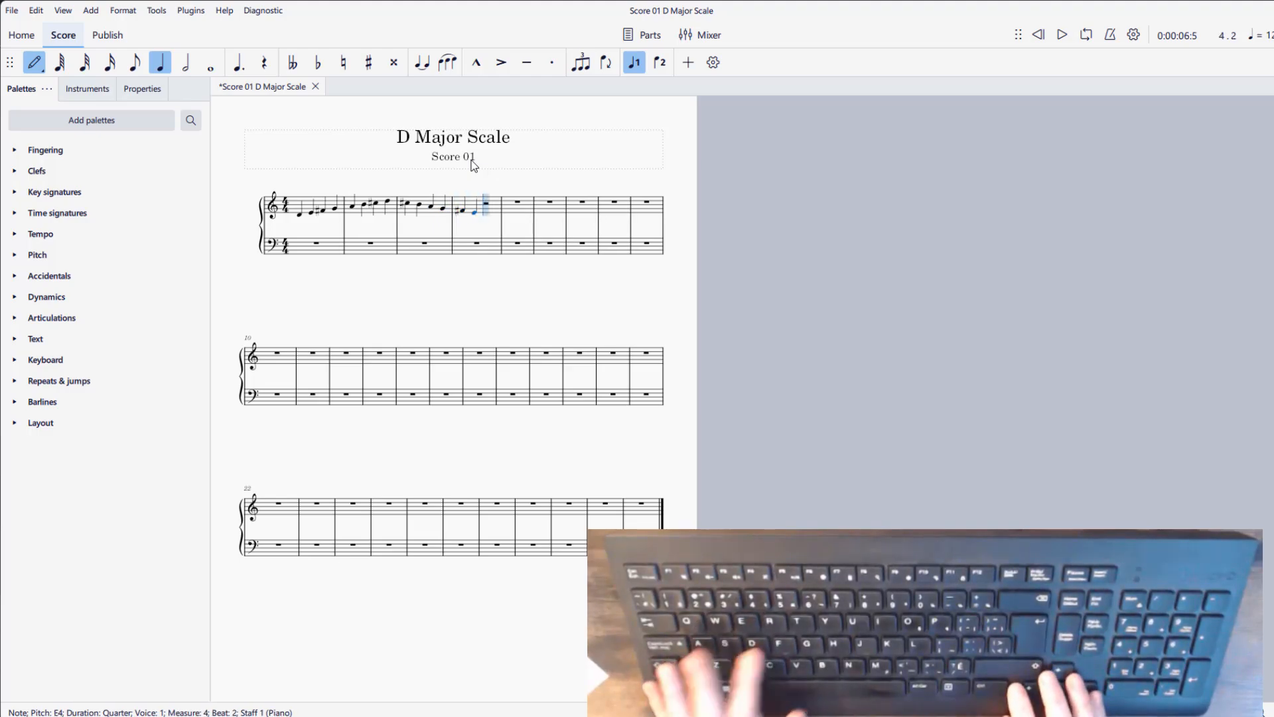
key("d")
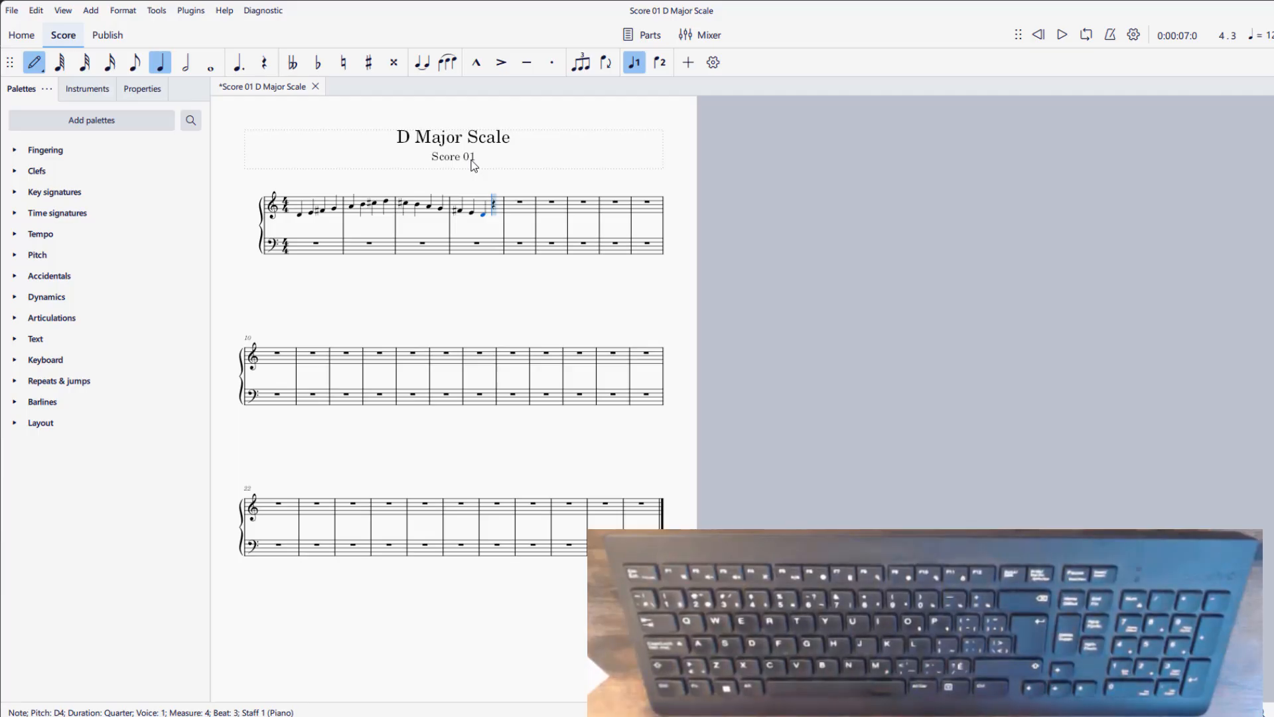
key("Escape")
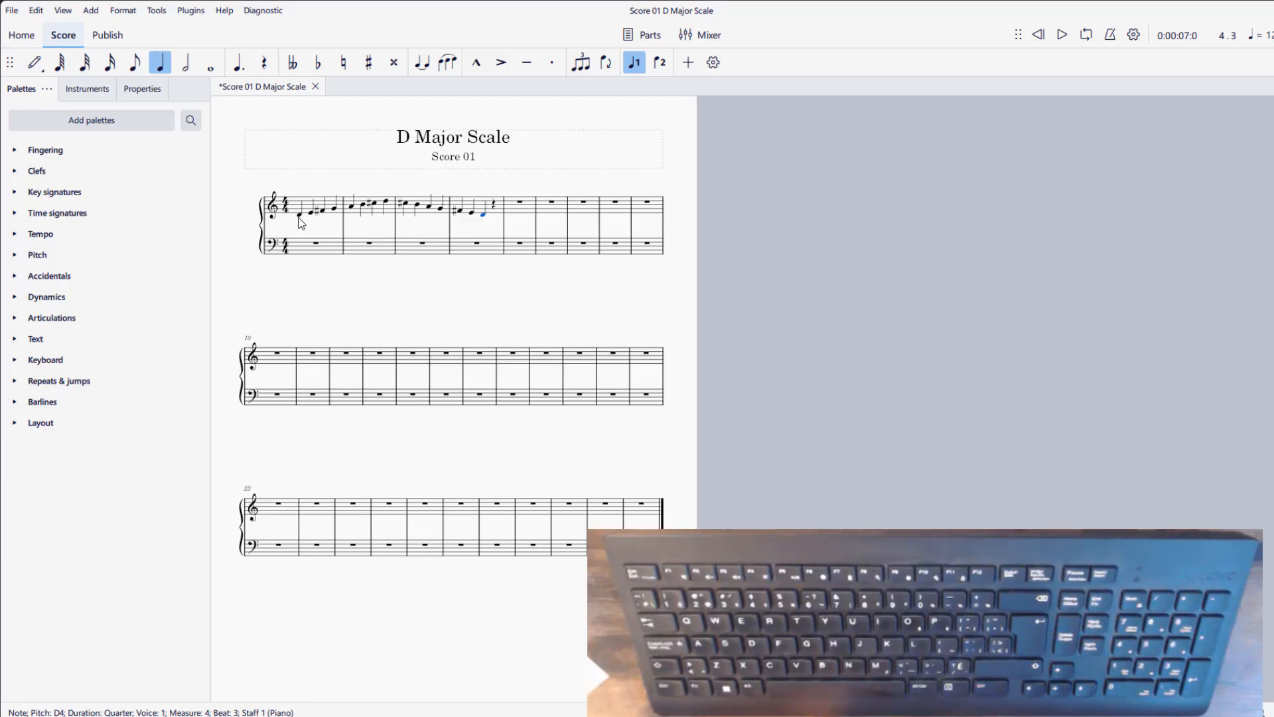
key("n")
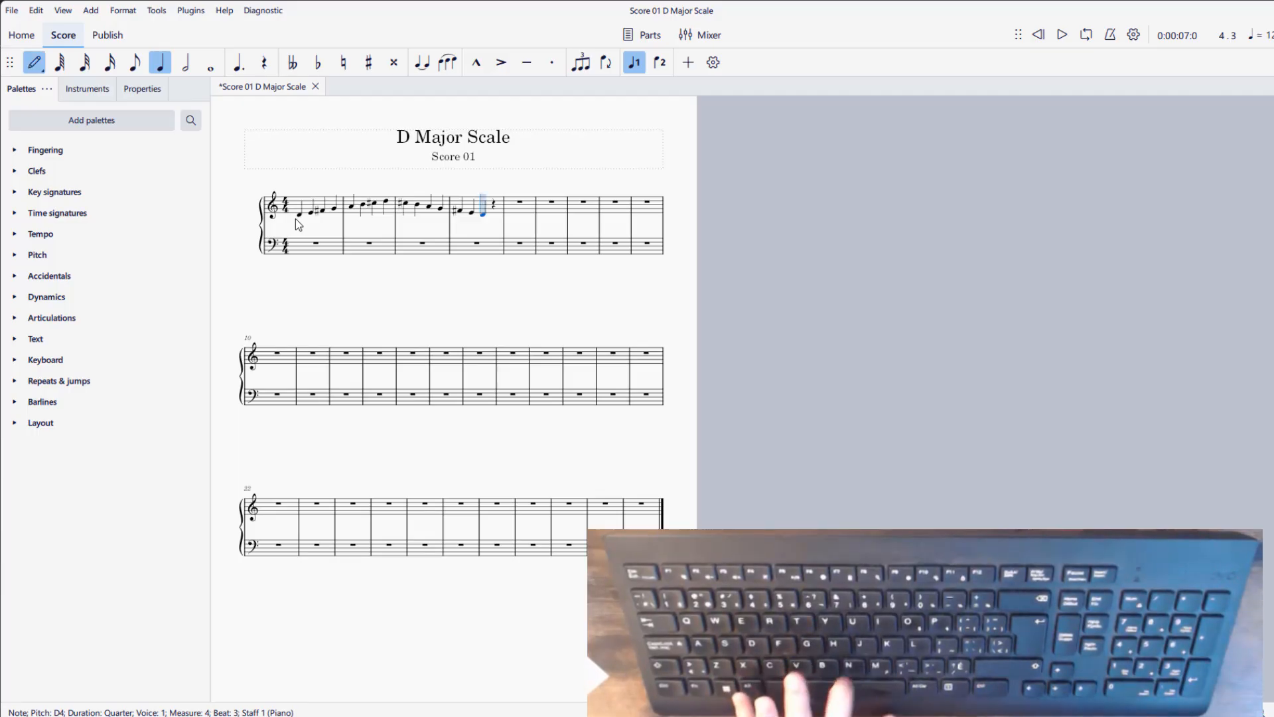
key("Escape")
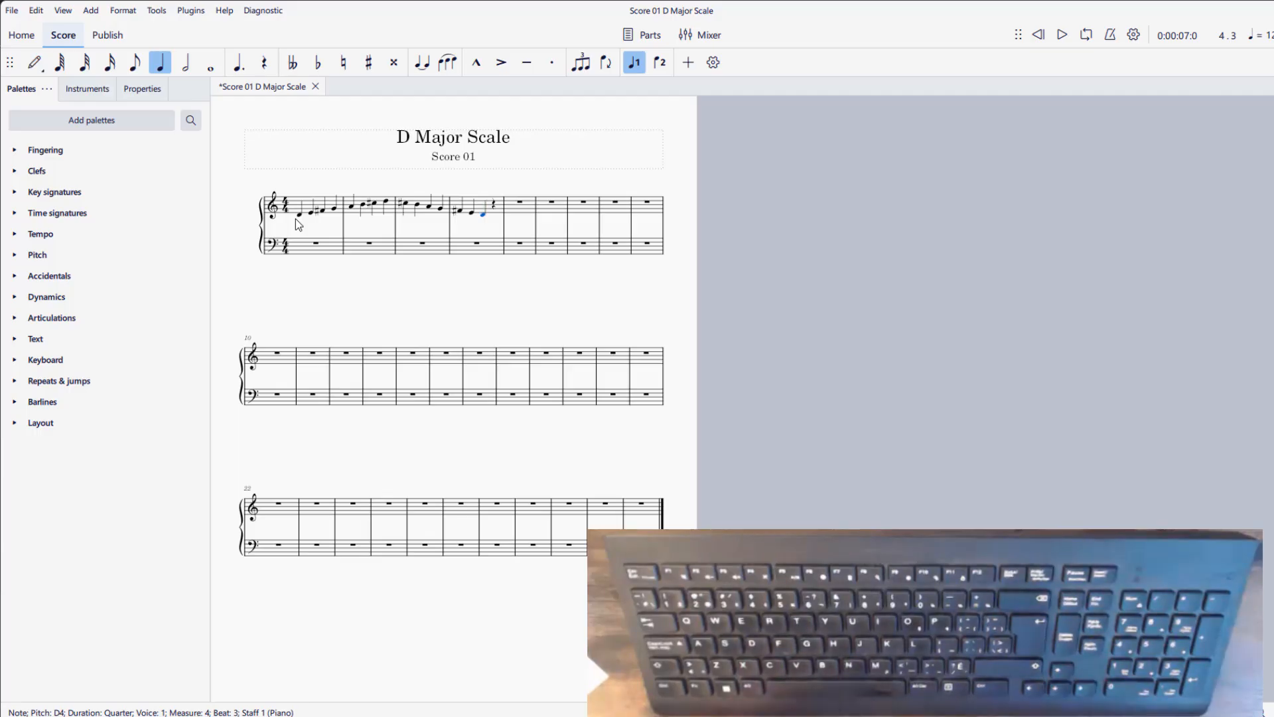
- Copy the whole scale from treble measures 1 to 4 into the bass staff starting at measure 5, and lower the copy by one octave
left_click(300, 215)
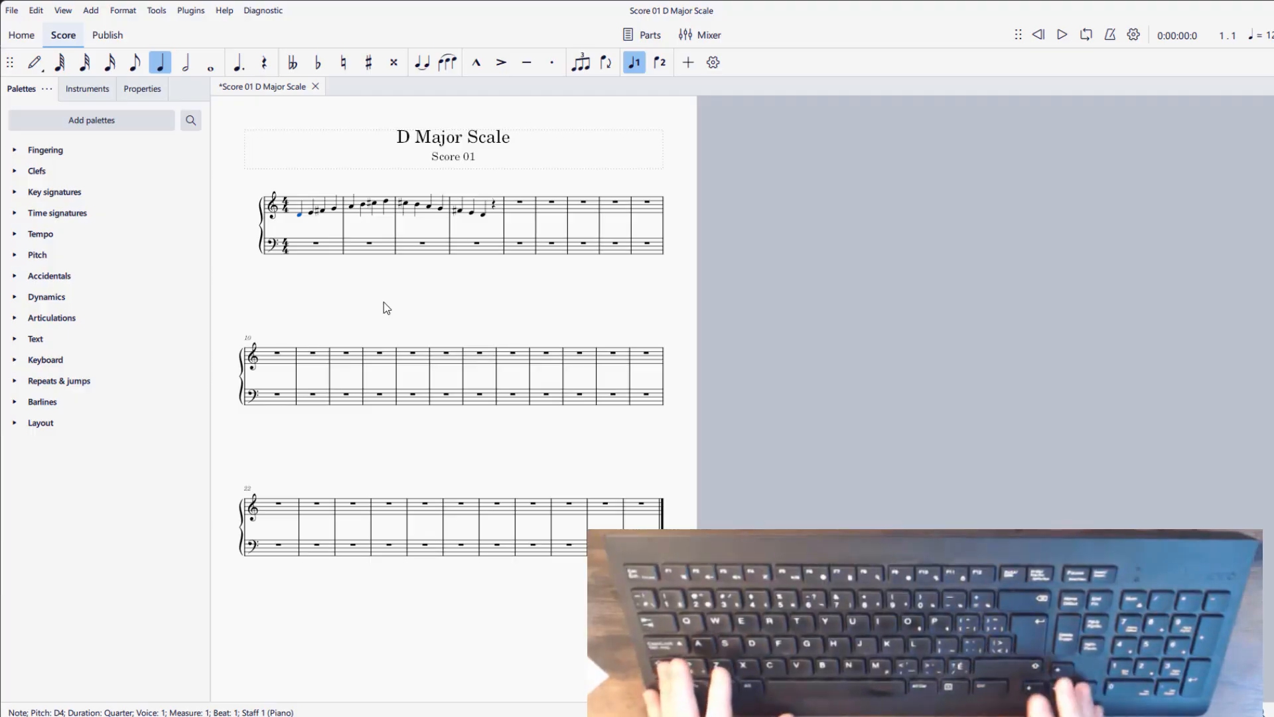
key("shift+Right")
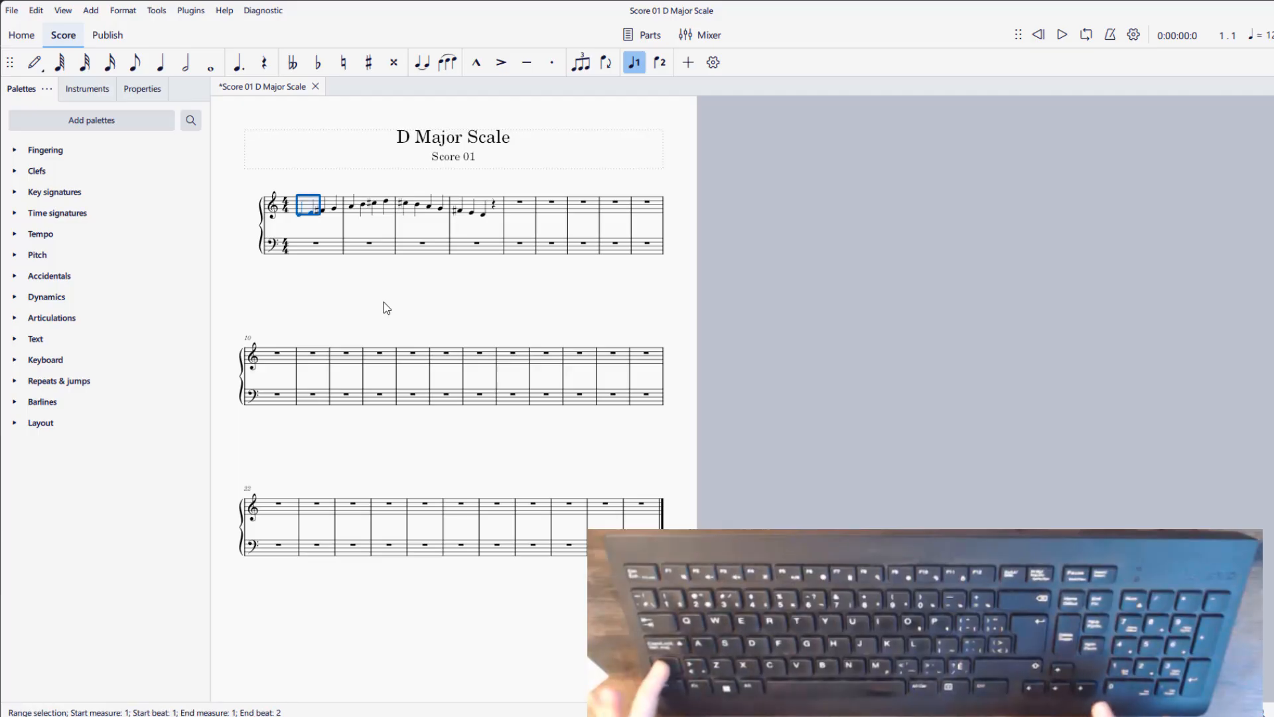
key("shift+Right")
key("shift+Right")
key("shift+Right")
key("shift+Right")
key("shift+Right")
key("shift+Right")
key("shift+Right")
key("shift+Right")
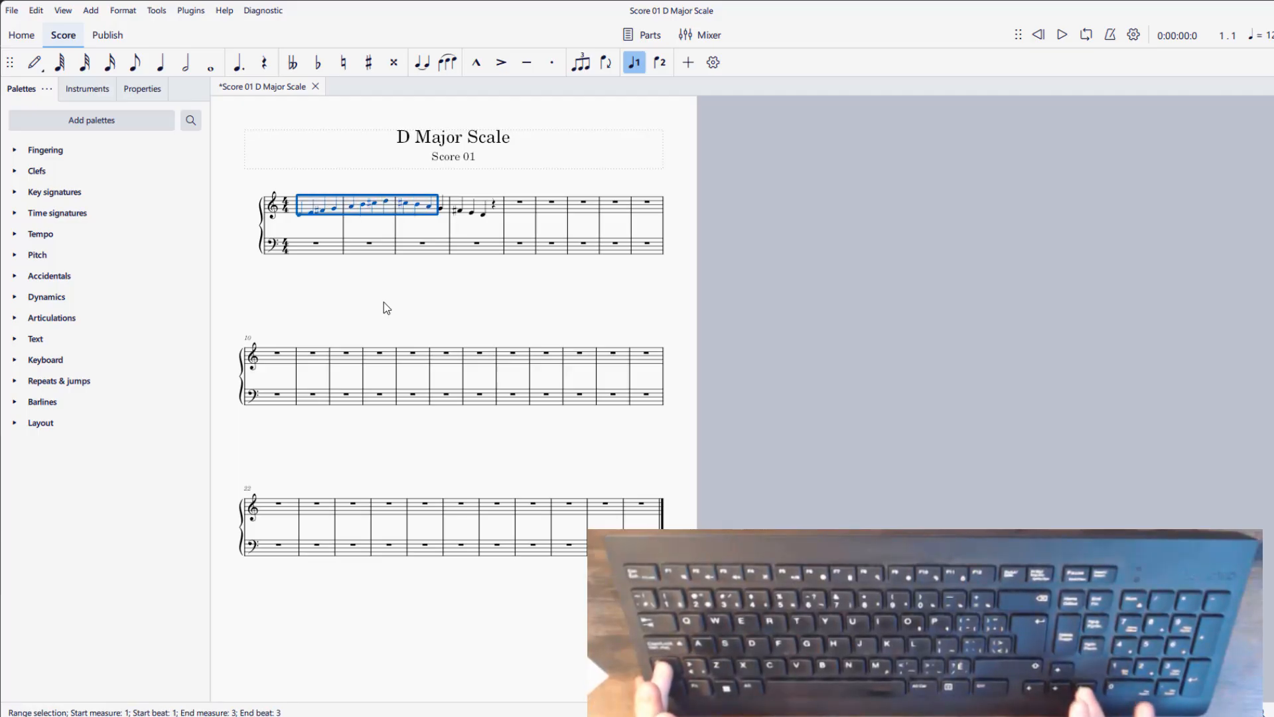
key("shift+Right")
key("shift+Right")
key("shift+Right")
key("shift+Right")
key("shift+Right")
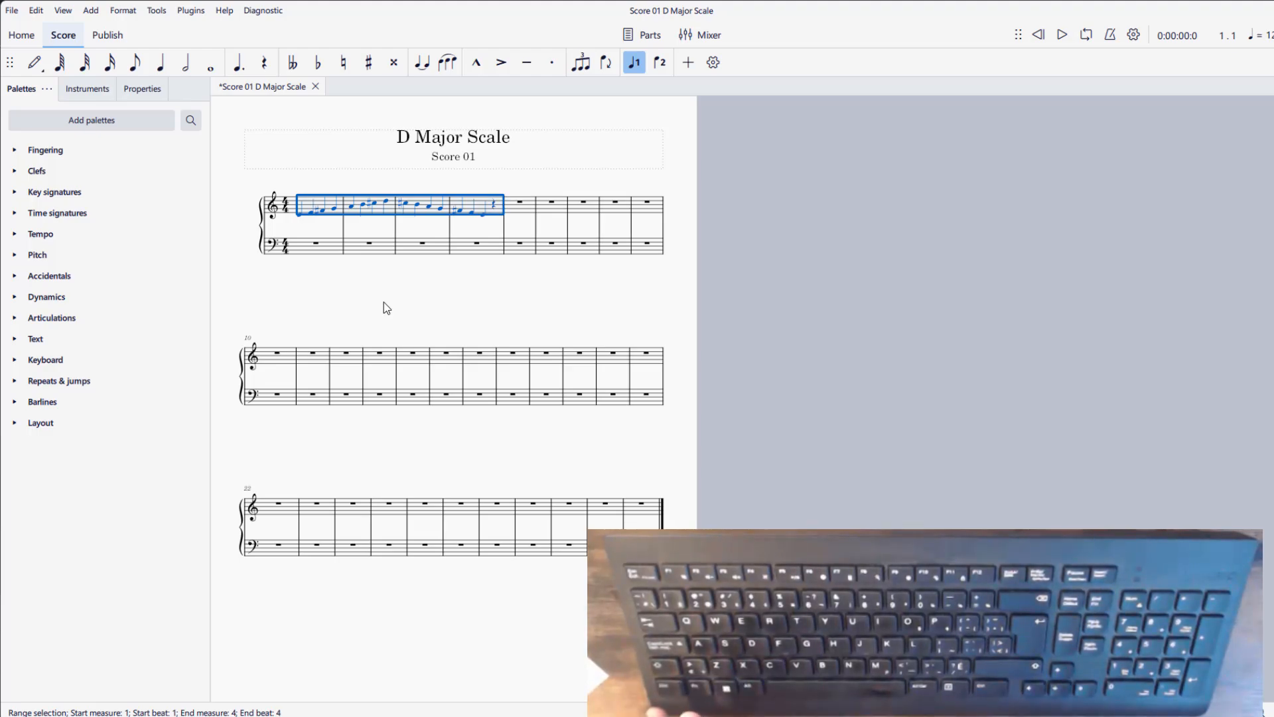
left_click(518, 247)
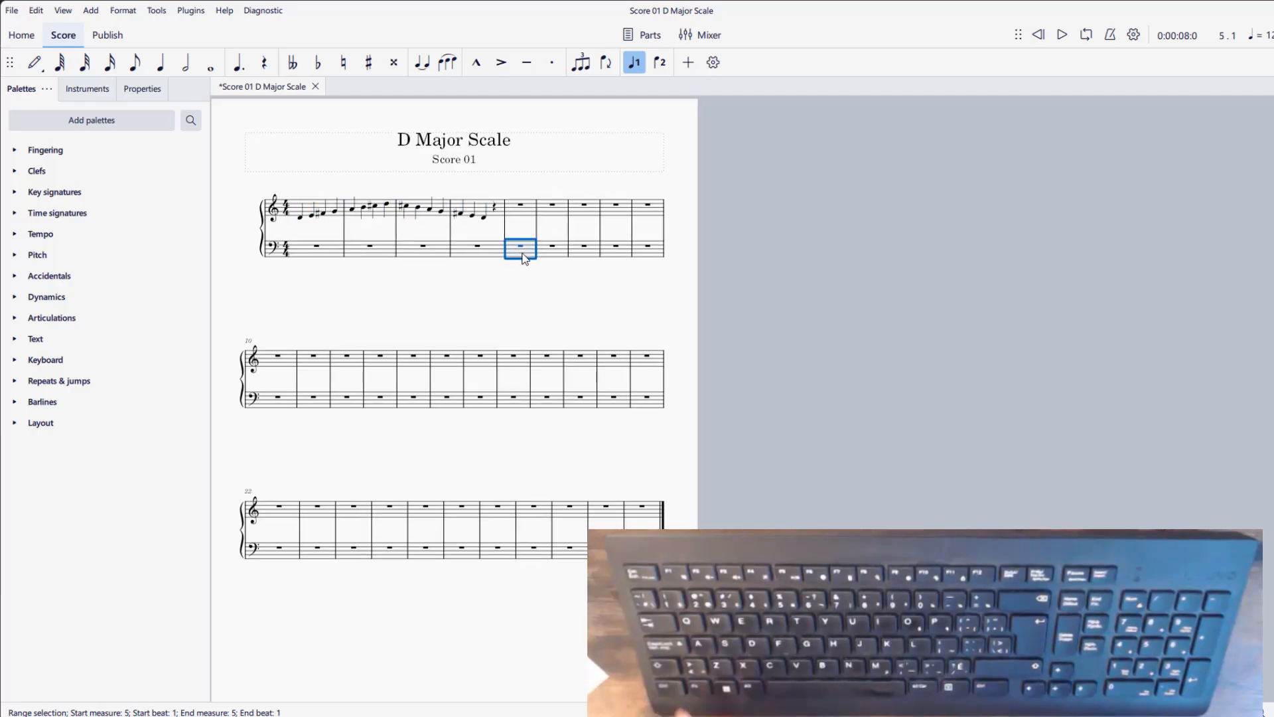
key("ctrl+v")
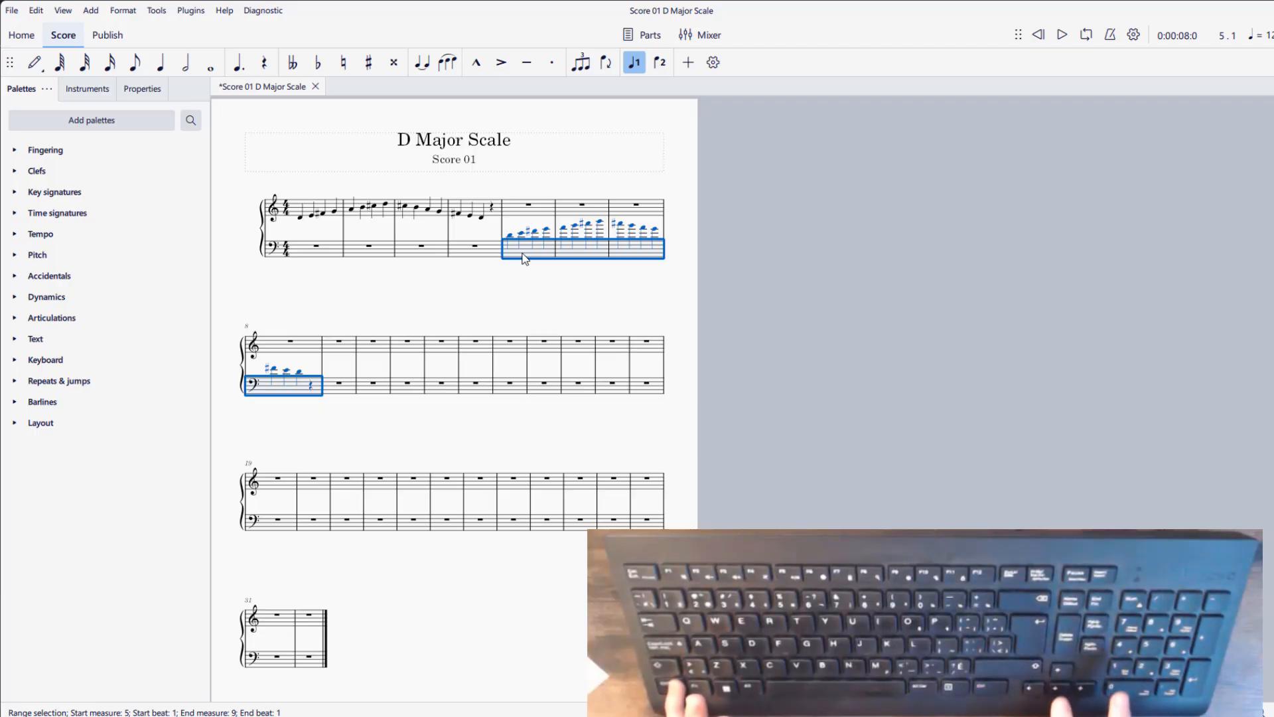
key("ctrl+Down")
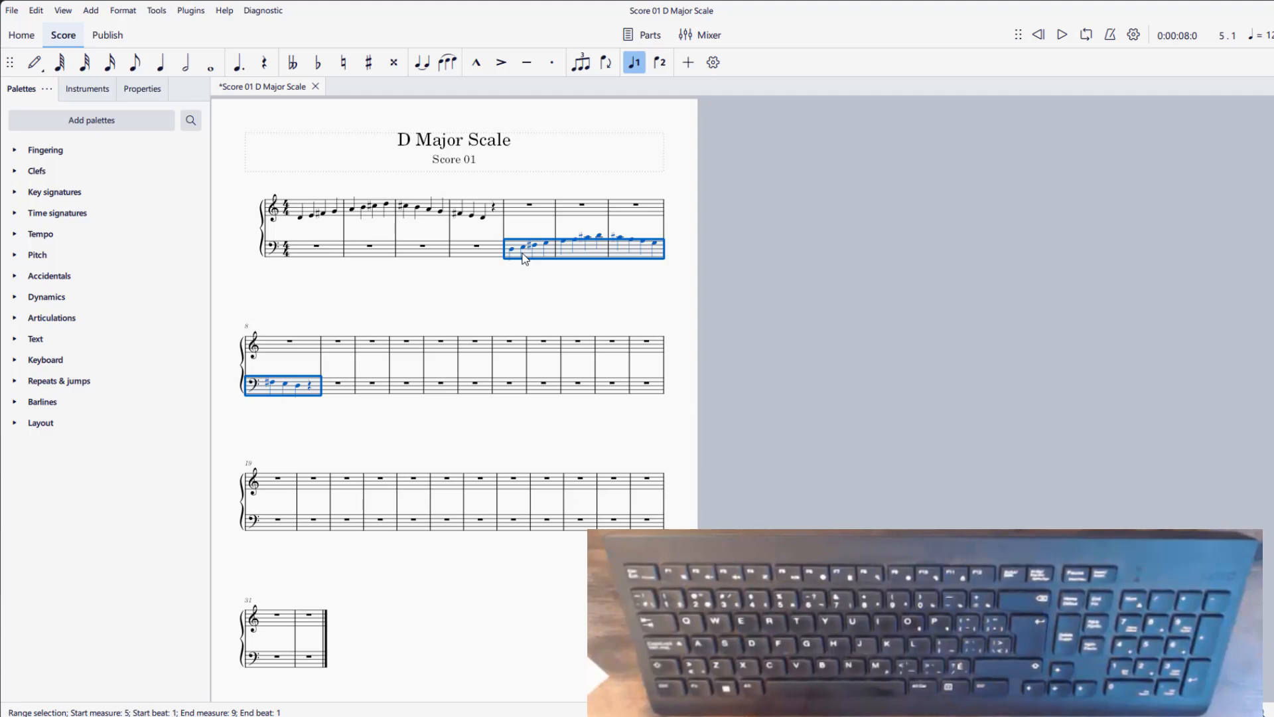
left_click(414, 279)
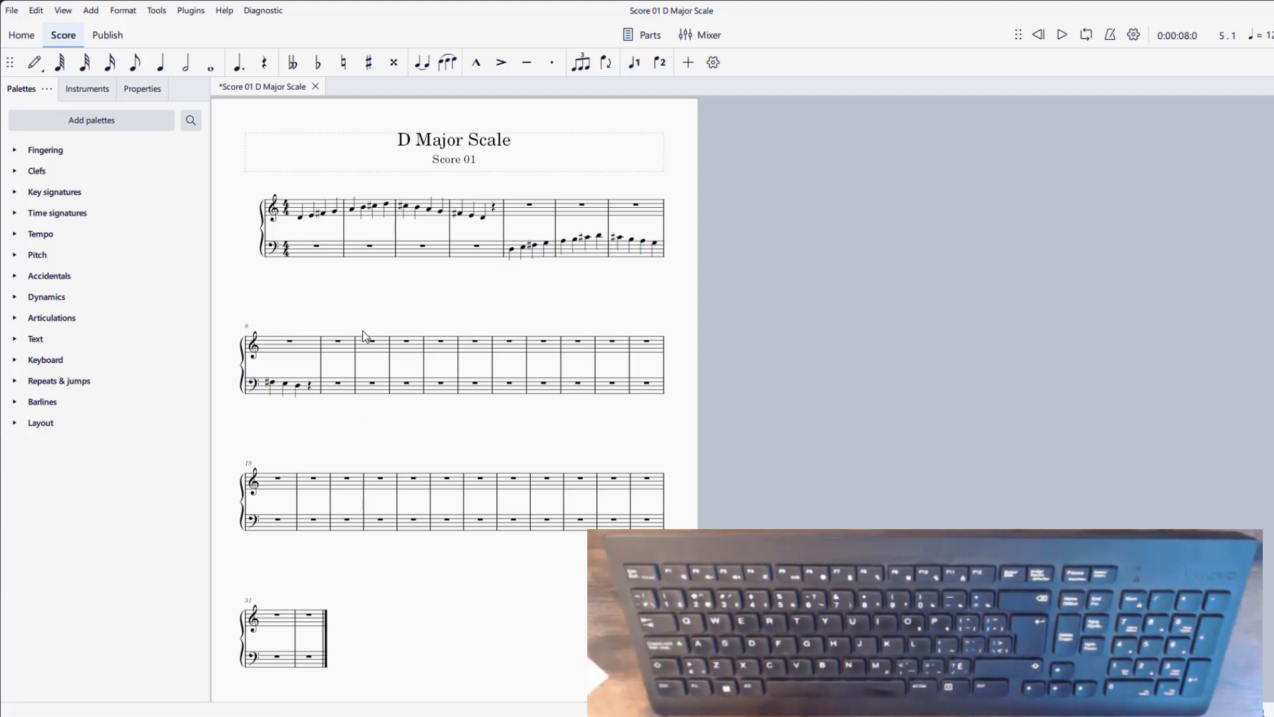
left_click(340, 342)
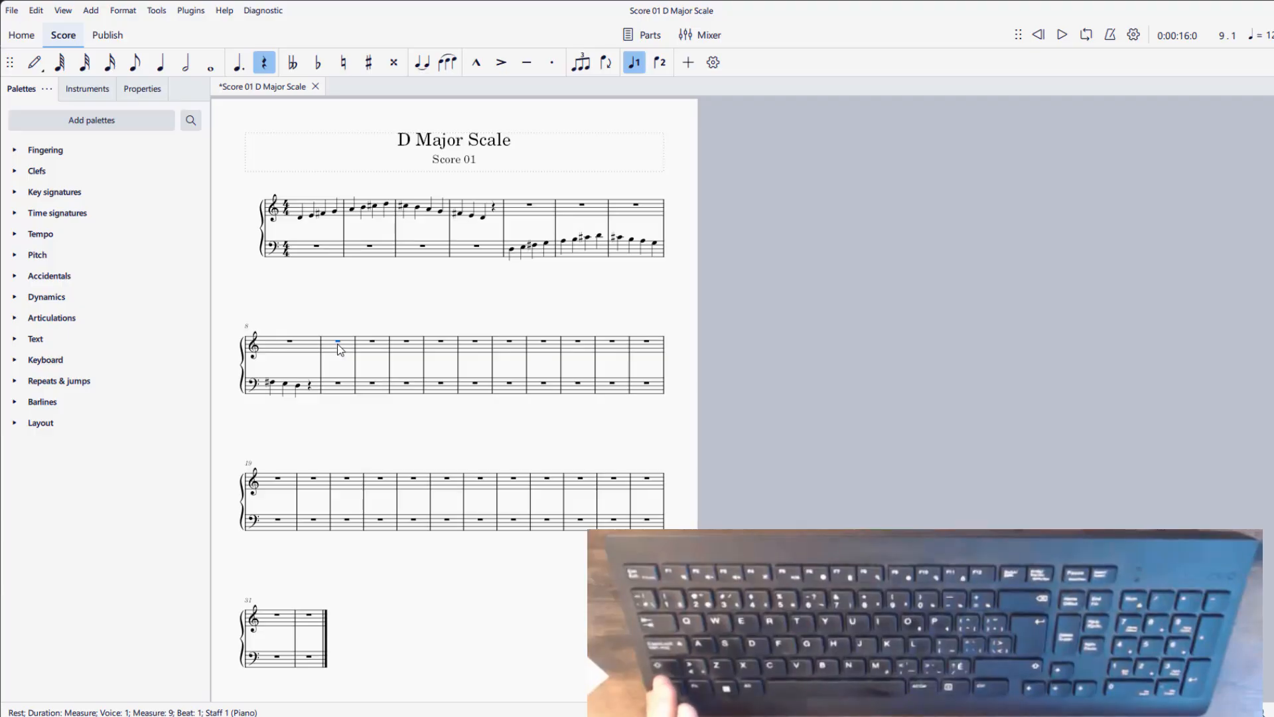
left_click(330, 345)
key("shift+Down")
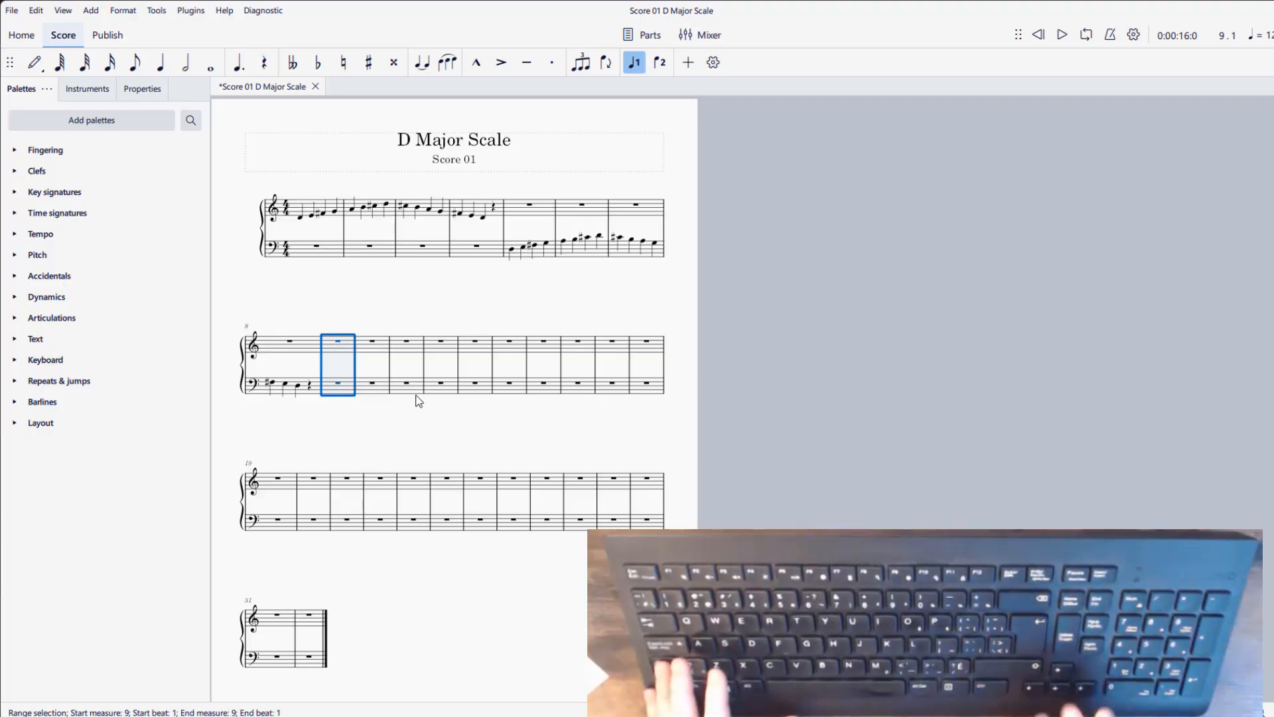
key("shift+Right")
key("shift+Right")
key("shift+Right")
key("shift+Right")
key("shift+Right")
key("shift+Right")
key("shift+Right")
key("shift+Right")
key("shift+Right")
key("shift+Right")
key("shift+Right")
key("shift+Right")
key("shift+Right")
key("shift+Right")
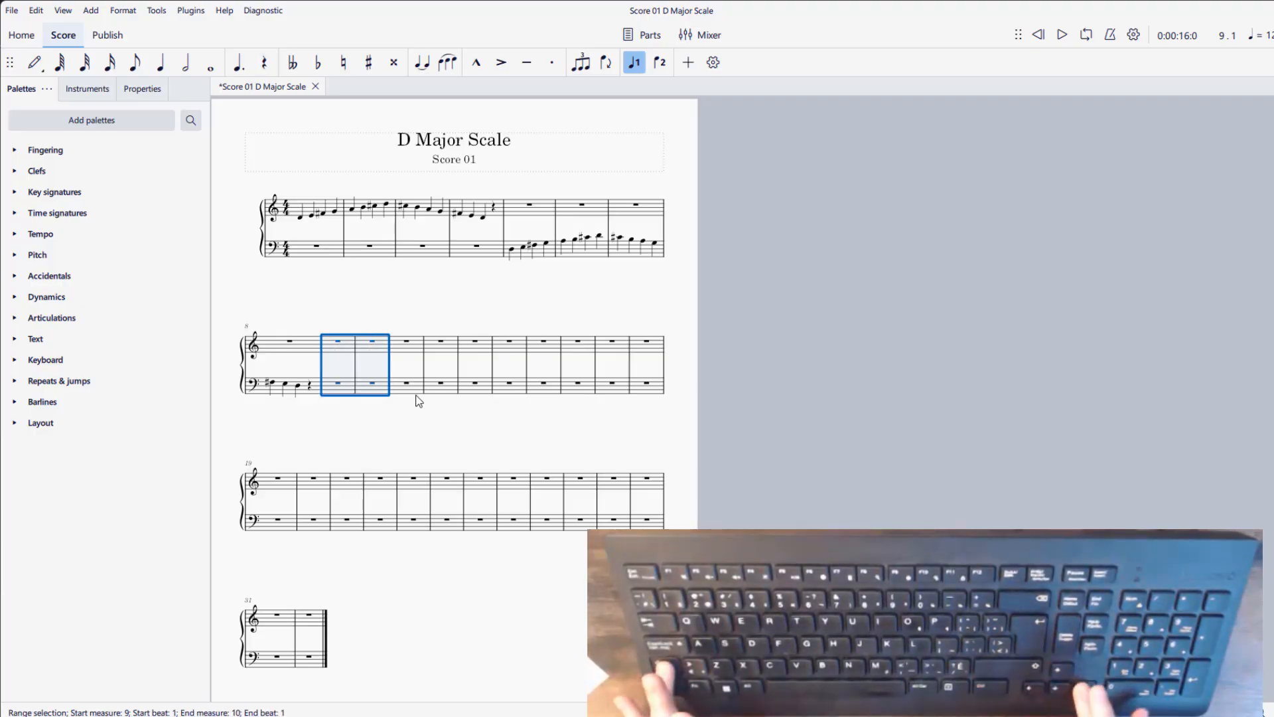
key("shift+Right")
key("shift+Right")
key("shift+Right")
key("shift+Right")
key("shift+Right")
key("shift+Right")
key("shift+Right")
key("shift+Right")
key("shift+Right")
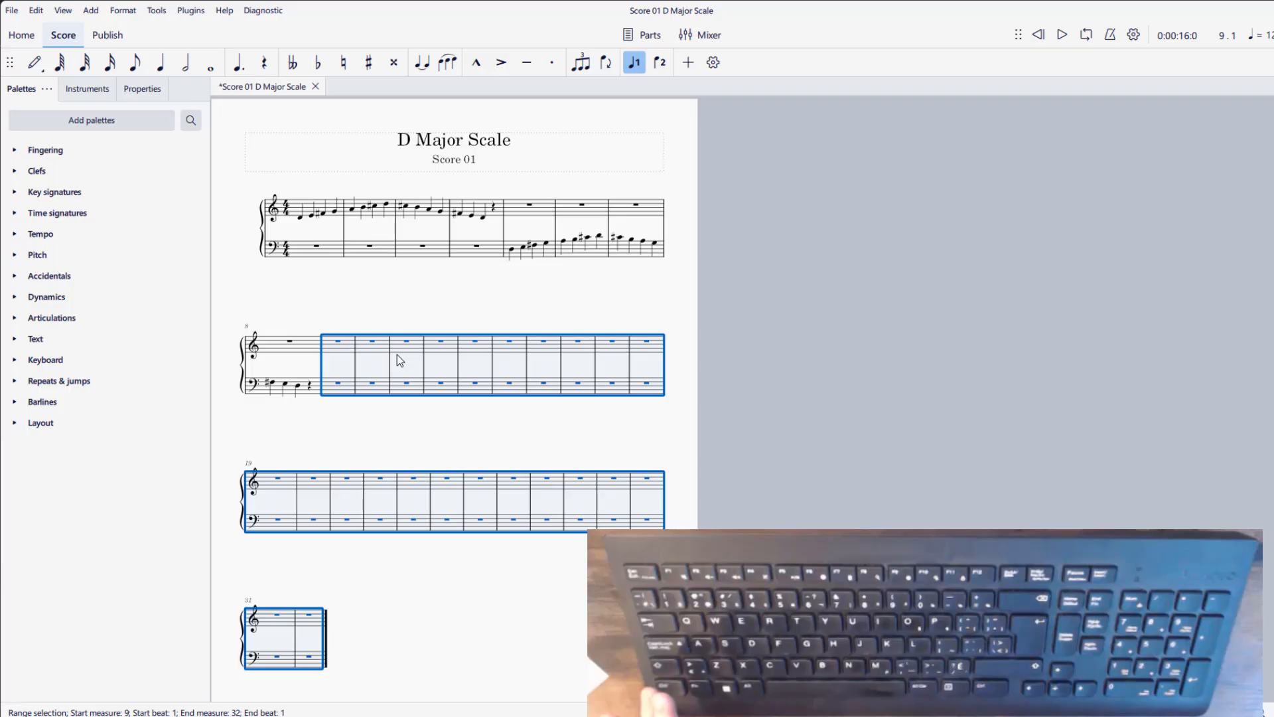
key("Escape")
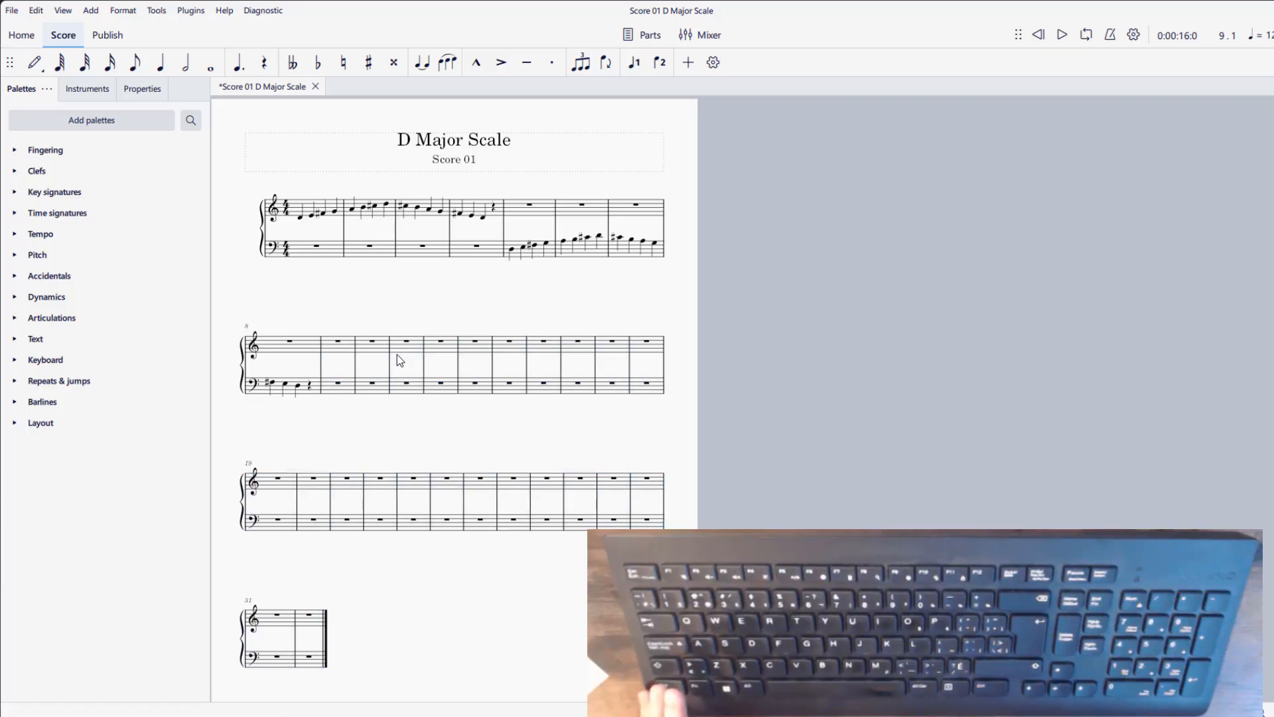
left_click(348, 348)
key("shift+Right")
key("shift+Right")
key("shift+Right")
key("shift+Right")
key("shift+Right")
key("shift+Right")
key("shift+Right")
key("shift+Right")
key("shift+Right")
key("shift+Right")
key("shift+Right")
key("shift+Right")
key("shift+Right")
key("shift+Right")
key("shift+Right")
key("shift+Right")
key("shift+Right")
key("shift+Right")
key("shift+Right")
key("shift+Right")
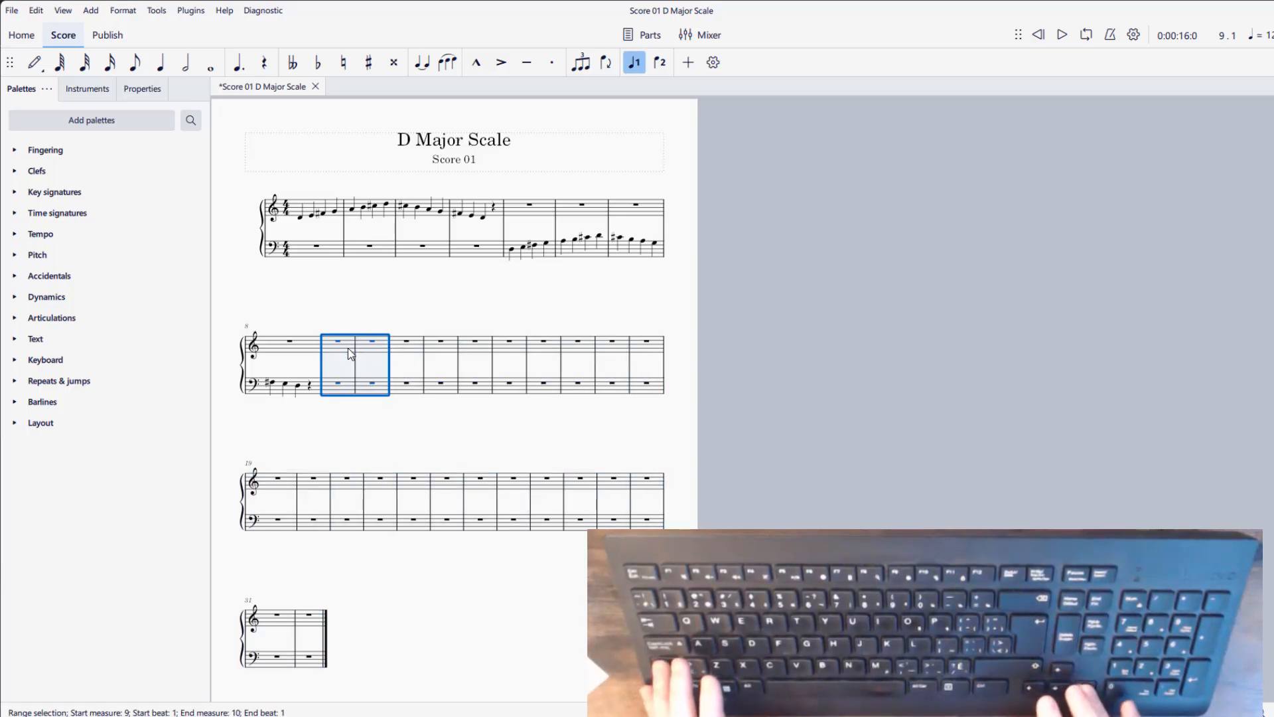
key("shift+Right")
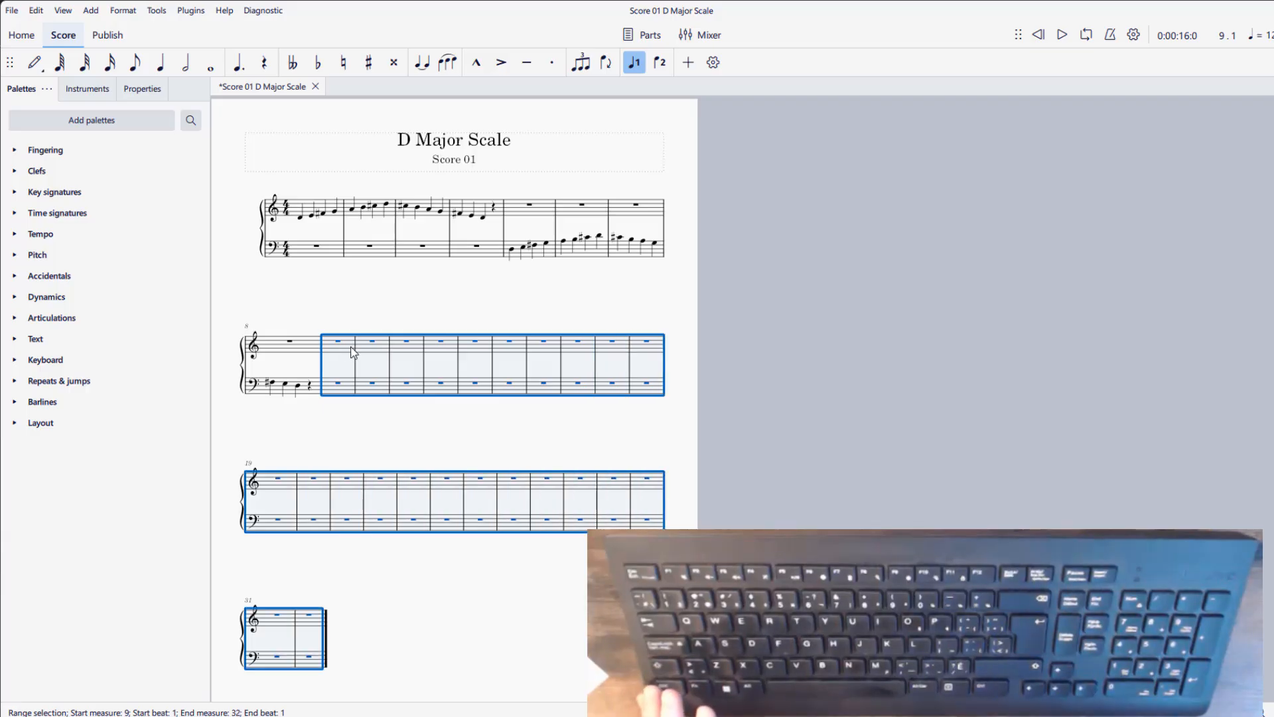
key("Escape")
left_click(336, 342)
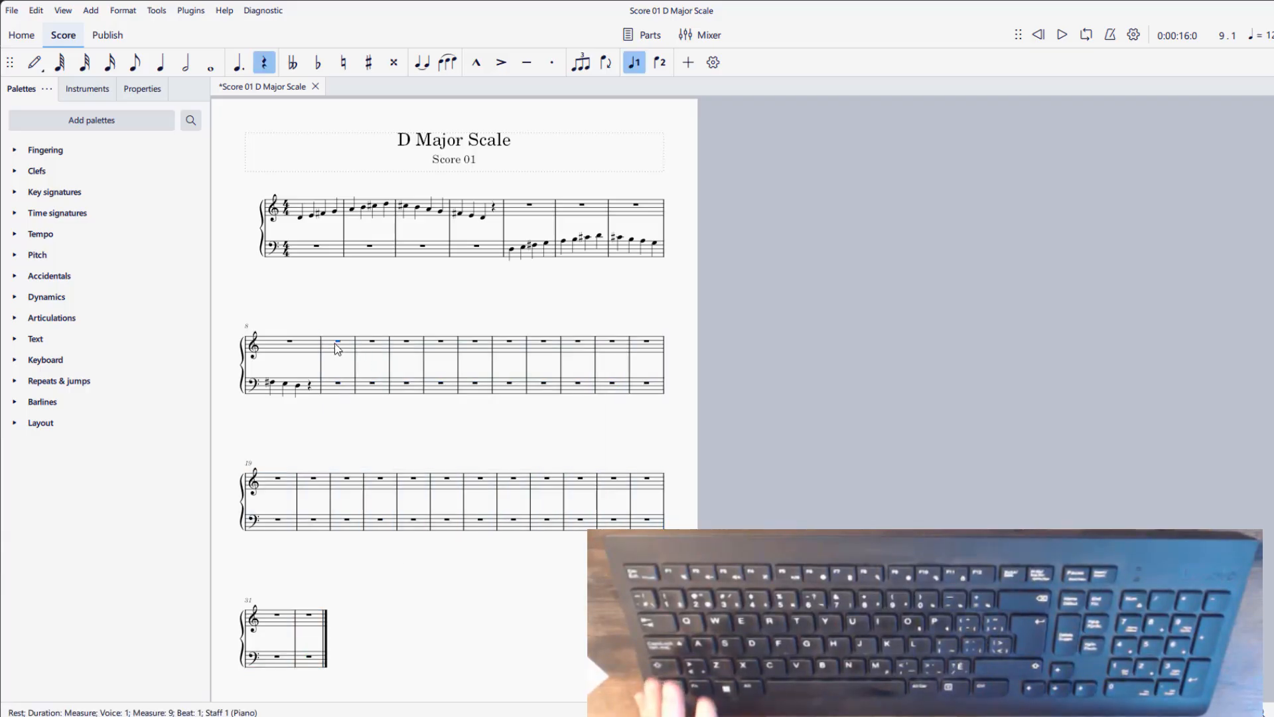
left_click(332, 360)
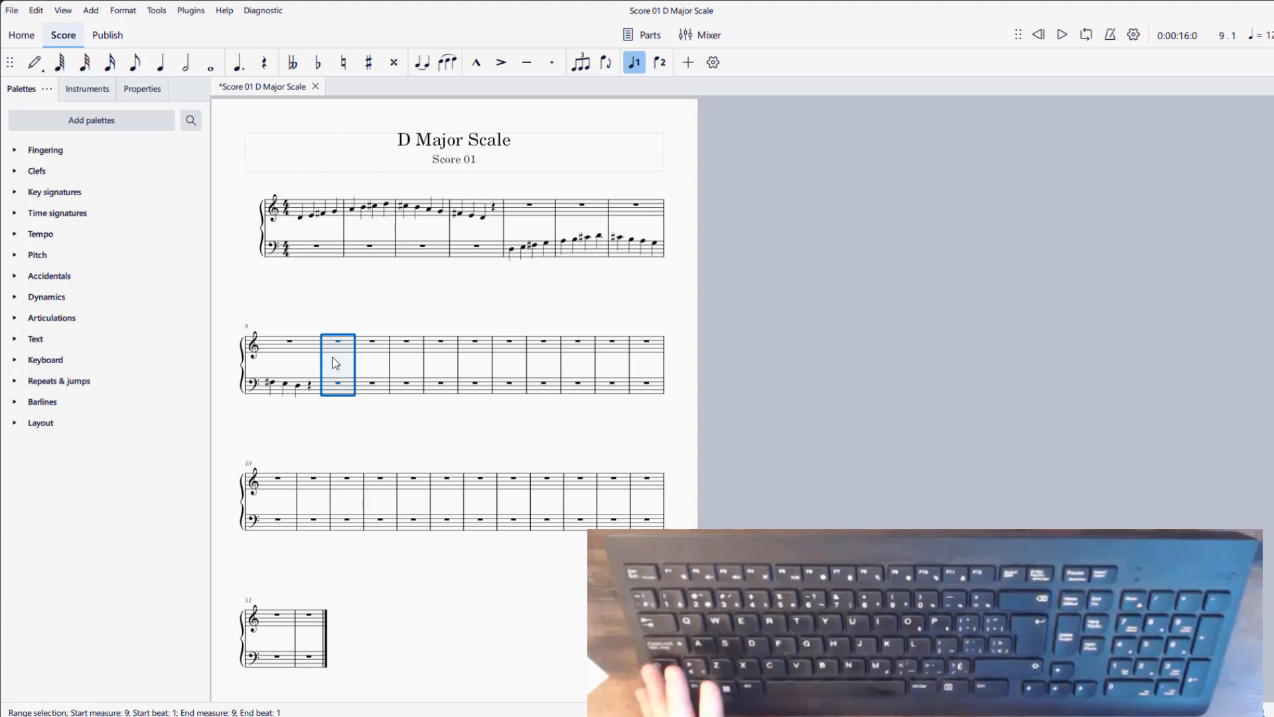
key("Escape")
right_click(334, 355)
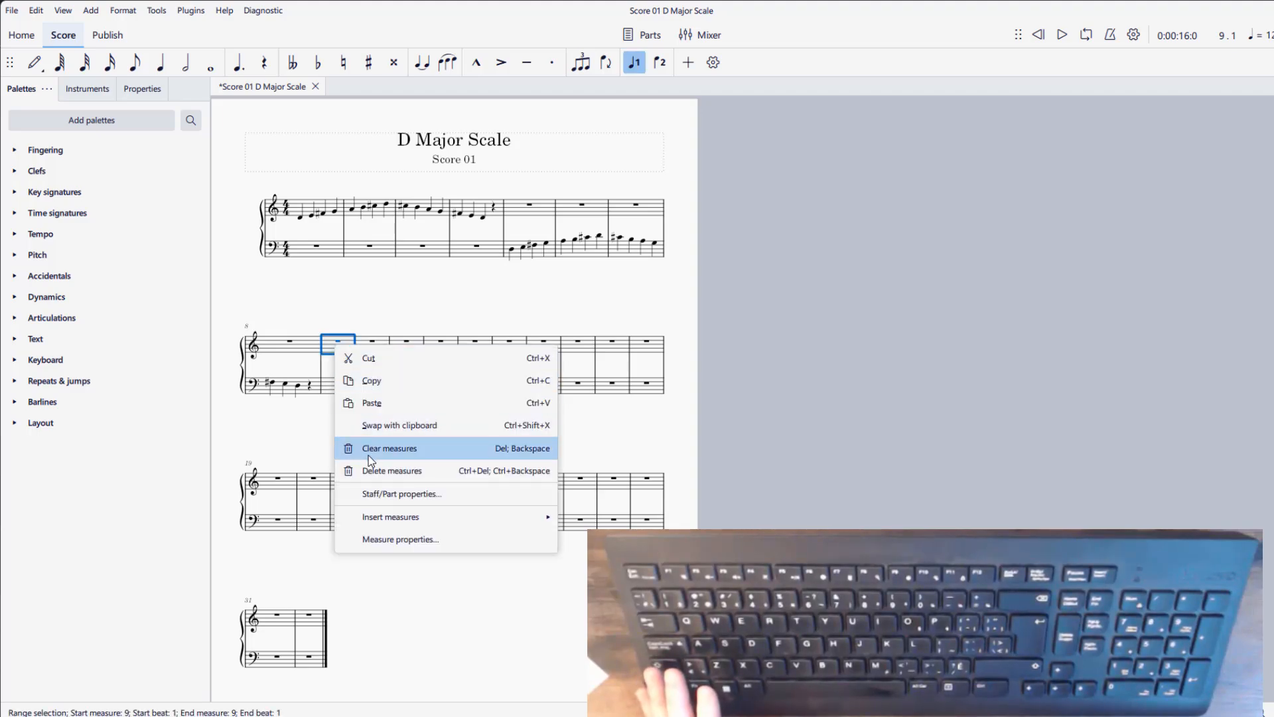
left_click(328, 360)
key("shift+Down")
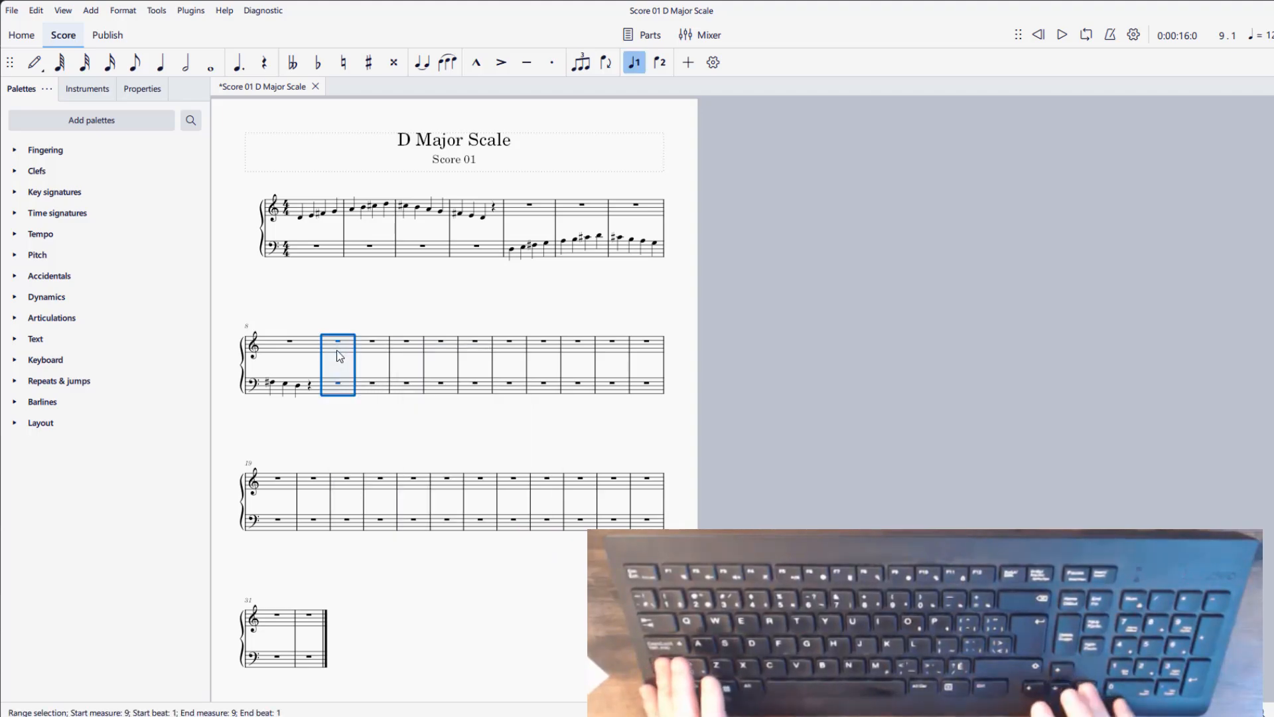
key("shift+Right")
key("shift+Right")
key("shift+Right")
key("shift+Right")
key("shift+Right")
key("shift+Right")
key("shift+Right")
key("shift+Right")
key("shift+Right")
key("shift+Right")
key("shift+Right")
key("shift+Right")
key("shift+Right")
key("shift+Right")
key("shift+Right")
key("shift+Right")
key("shift+Right")
key("shift+Right")
key("shift+Right")
key("shift+Right")
key("shift+Right")
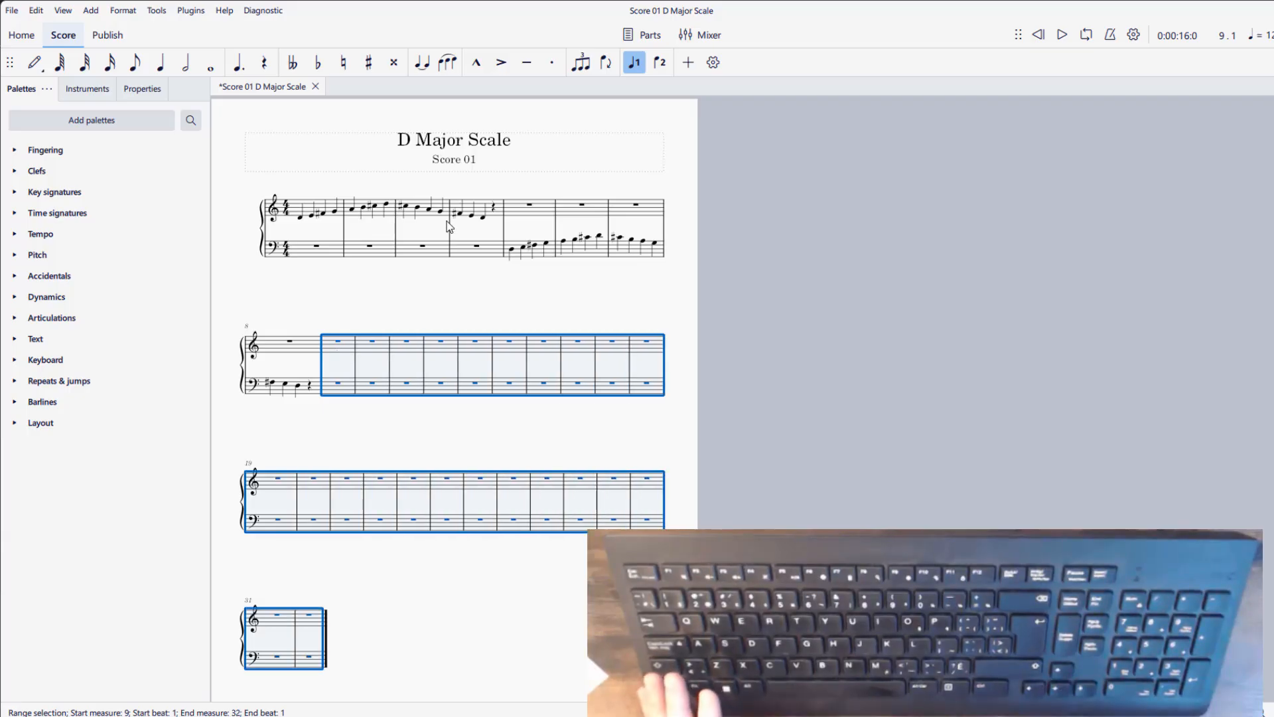
right_click(375, 352)
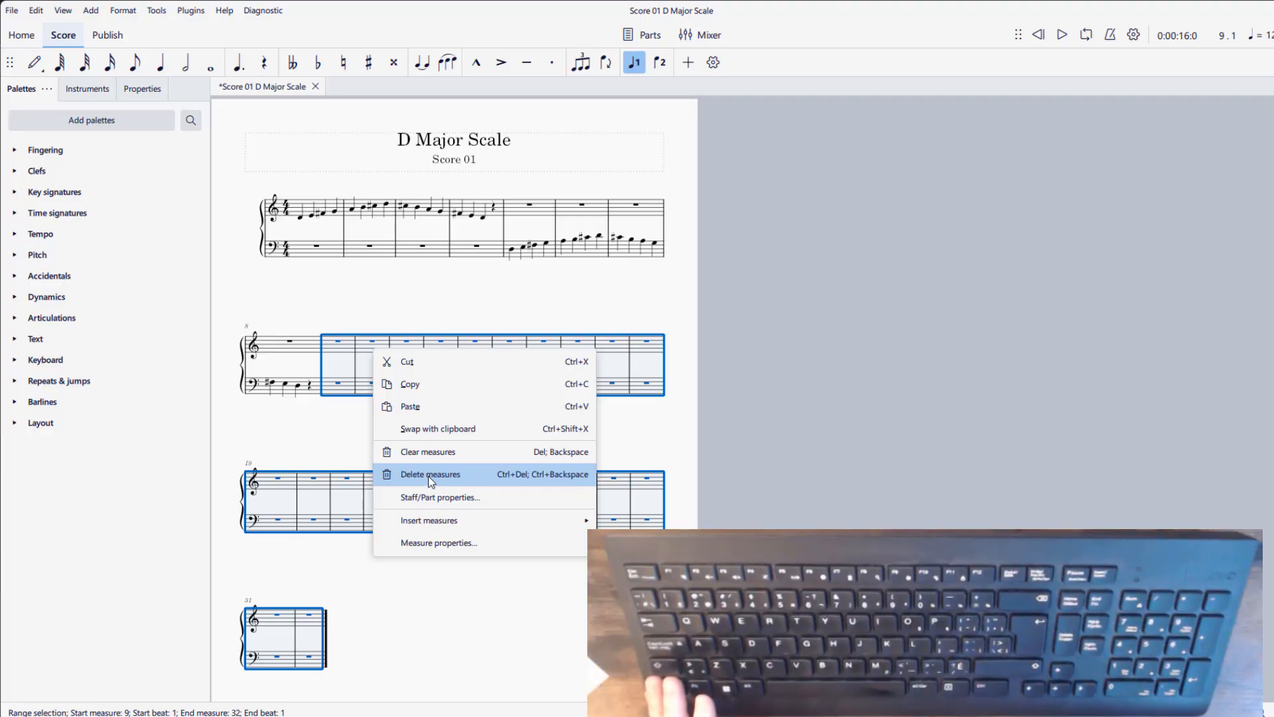
- Delete the empty measures from measure 9 to the end of the score on both staves
left_click(345, 349)
key("shift+Down")
key("ctrl+shift+End")
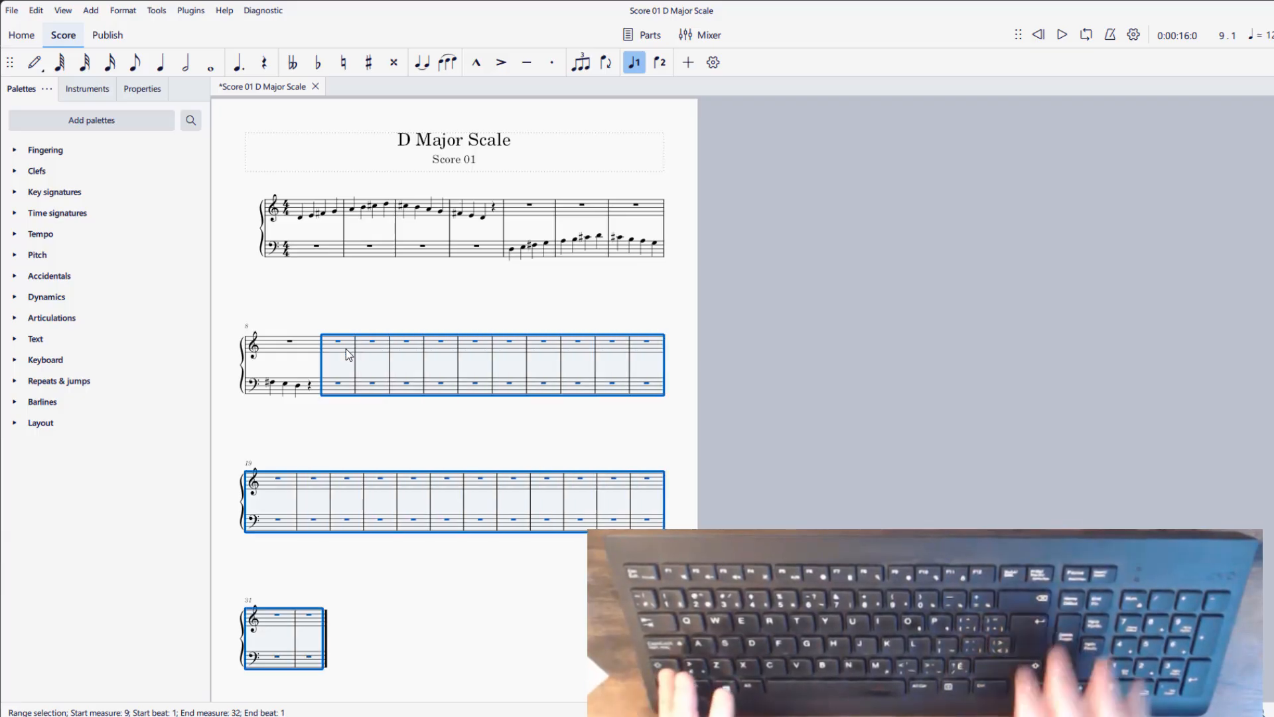
key("ctrl+Delete")
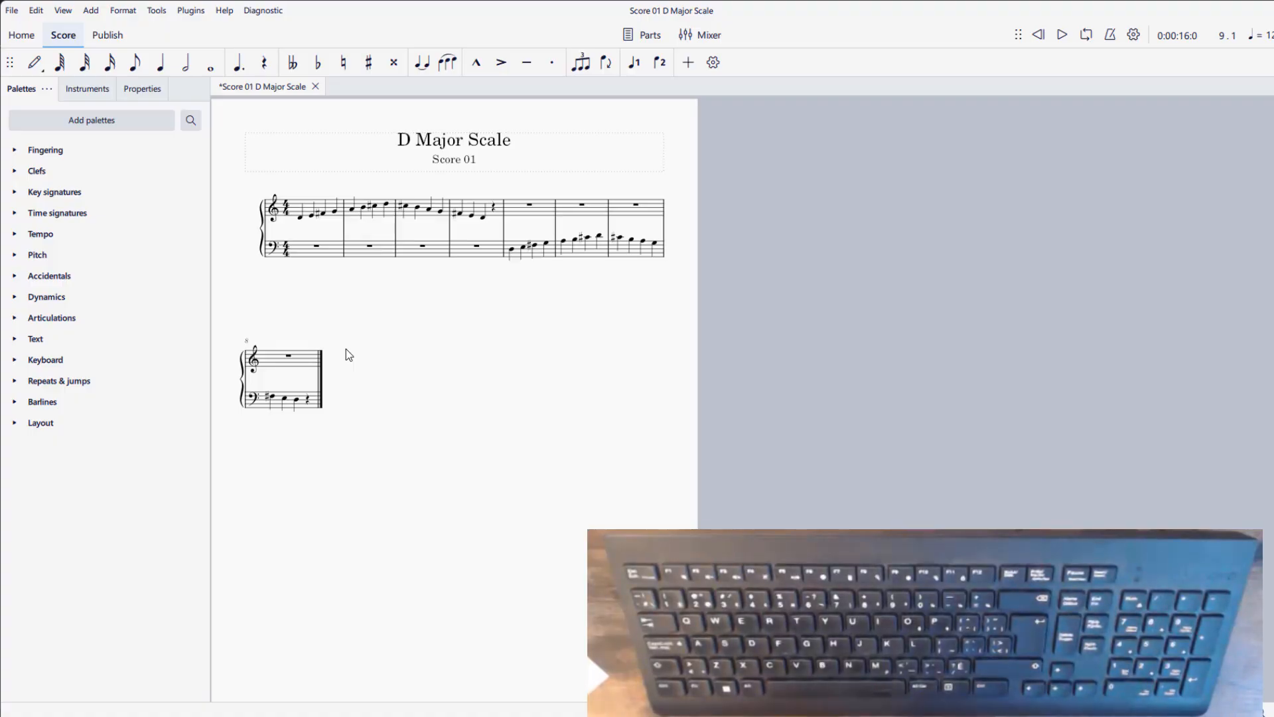
left_click(322, 373)
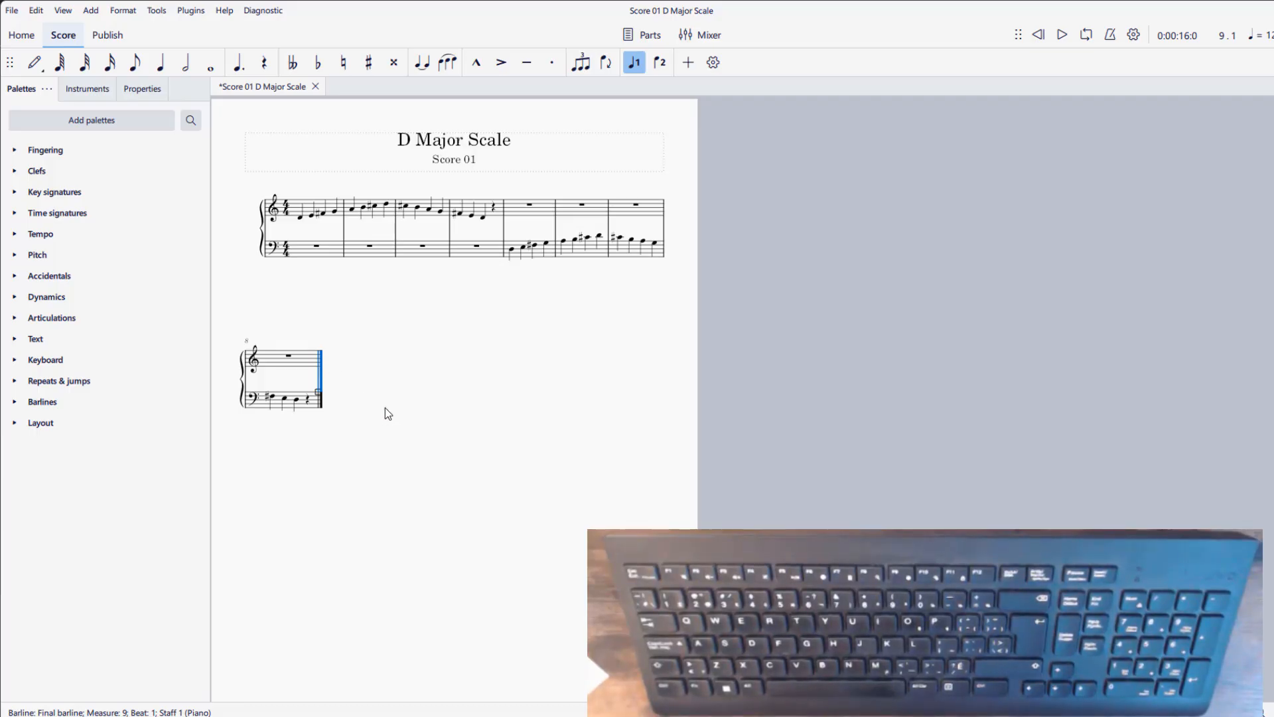
left_click(424, 367)
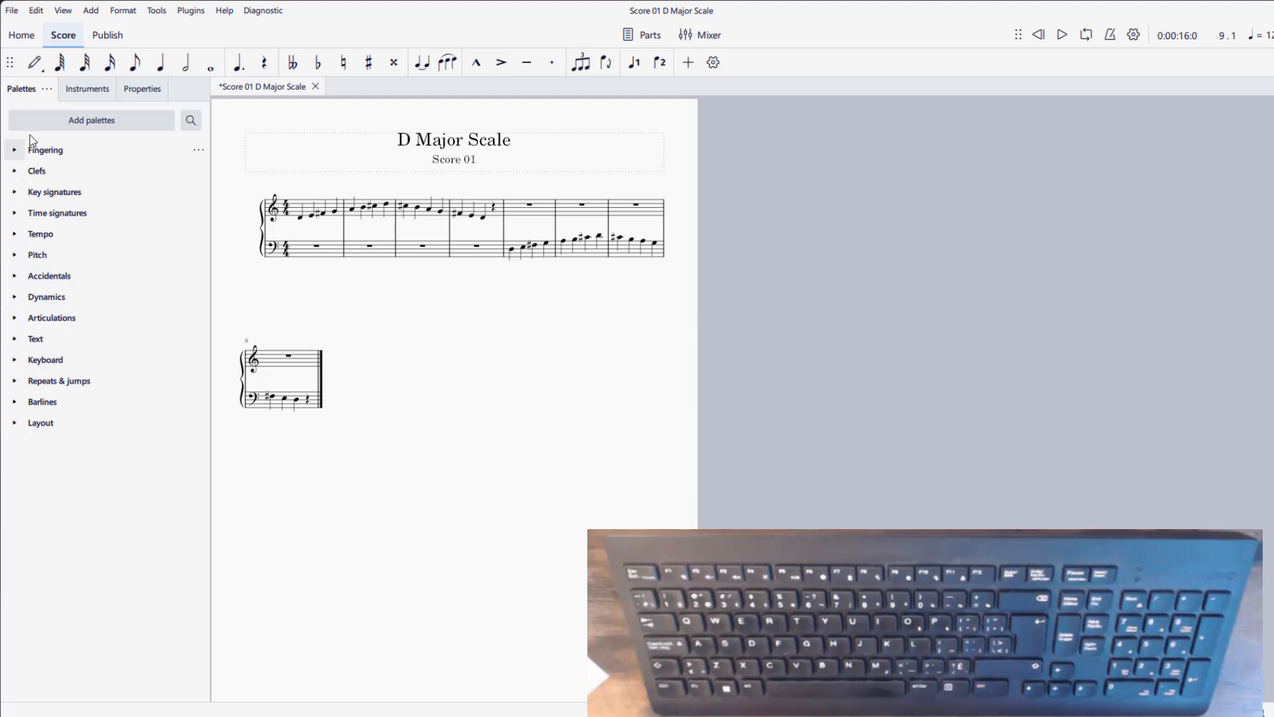
- Add a quarter-note tempo marking at the first treble note of measure 1 and set it to 120
left_click(15, 235)
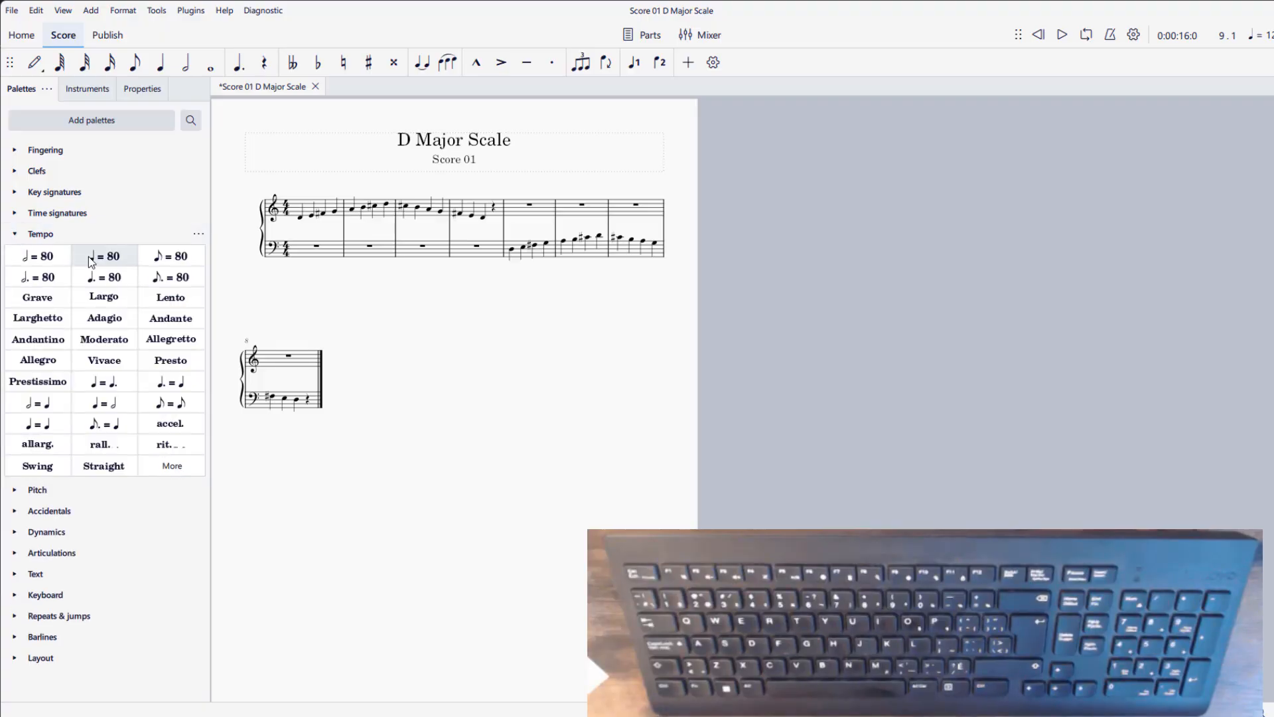
left_click_drag(86, 261, 302, 223)
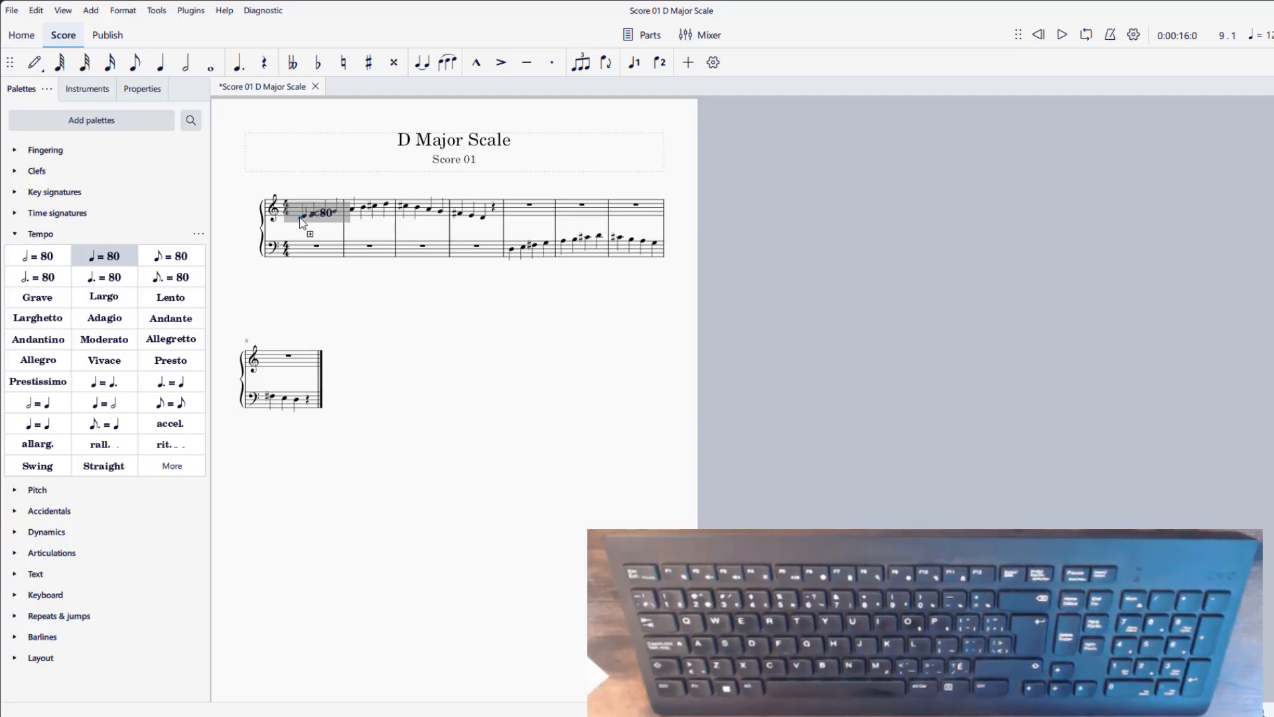
left_click_drag(302, 223, 302, 223)
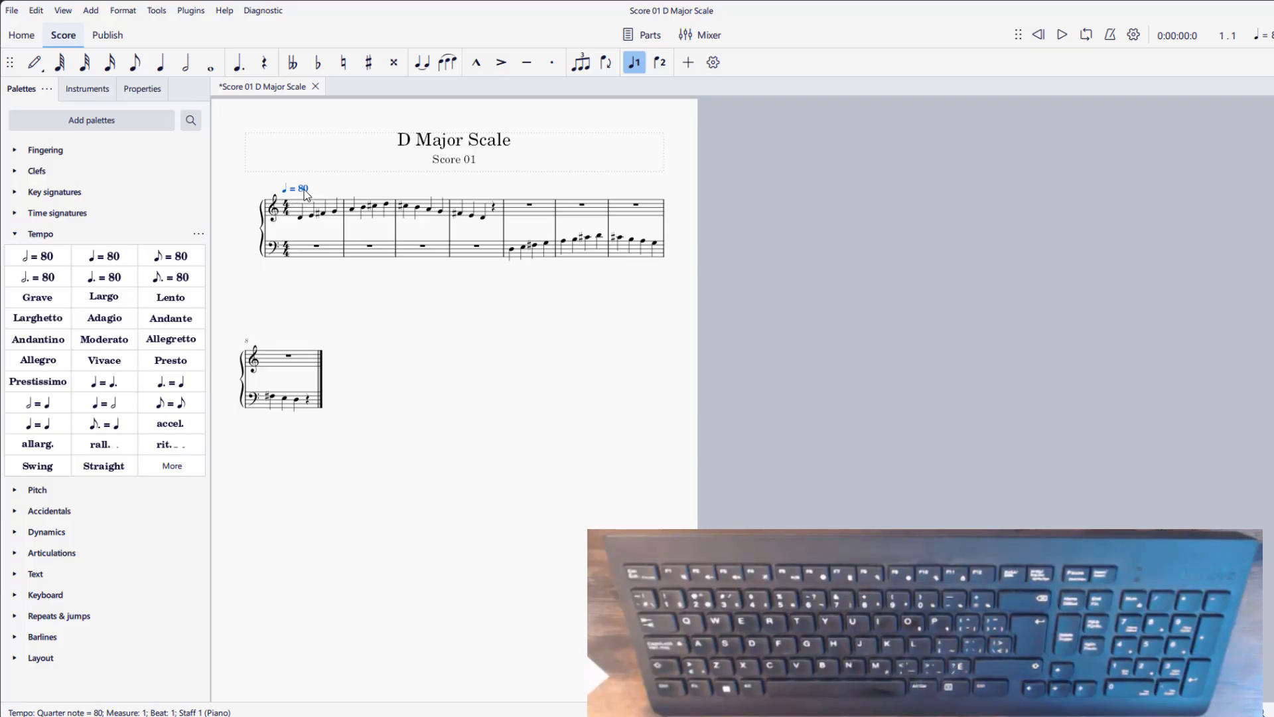
key("BackSpace")
key("BackSpace")
type("120")
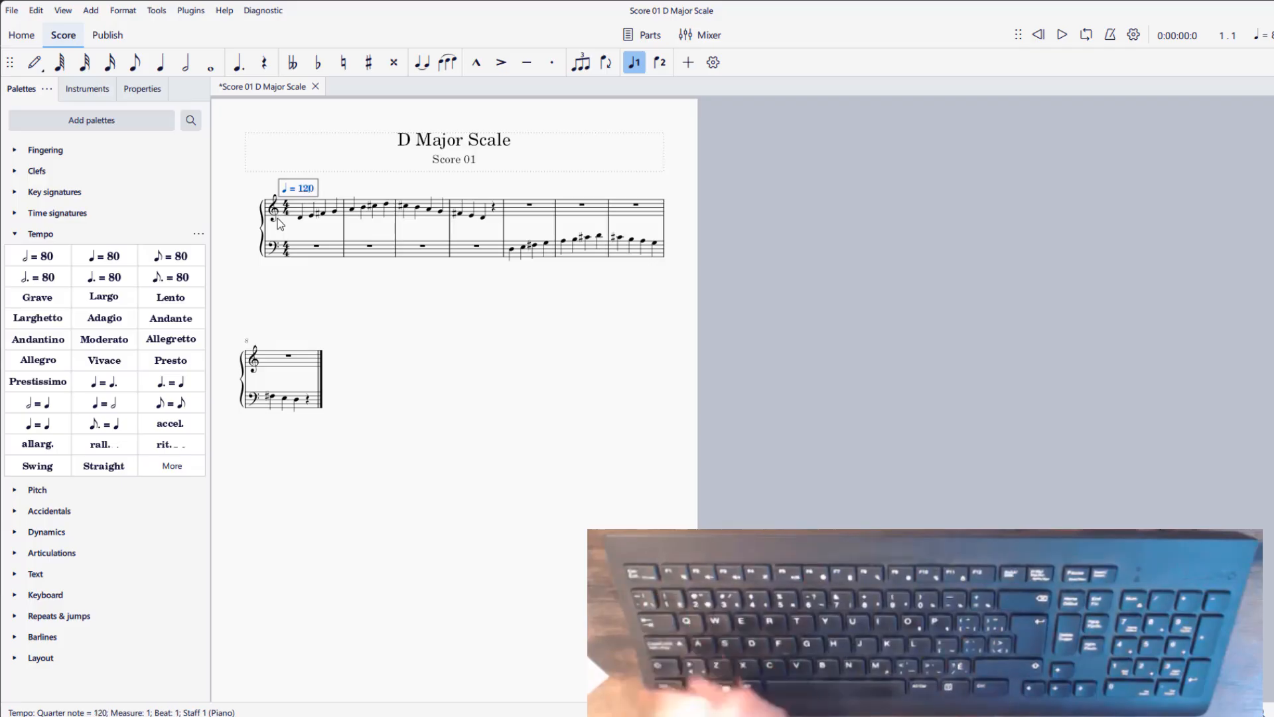
key("Escape")
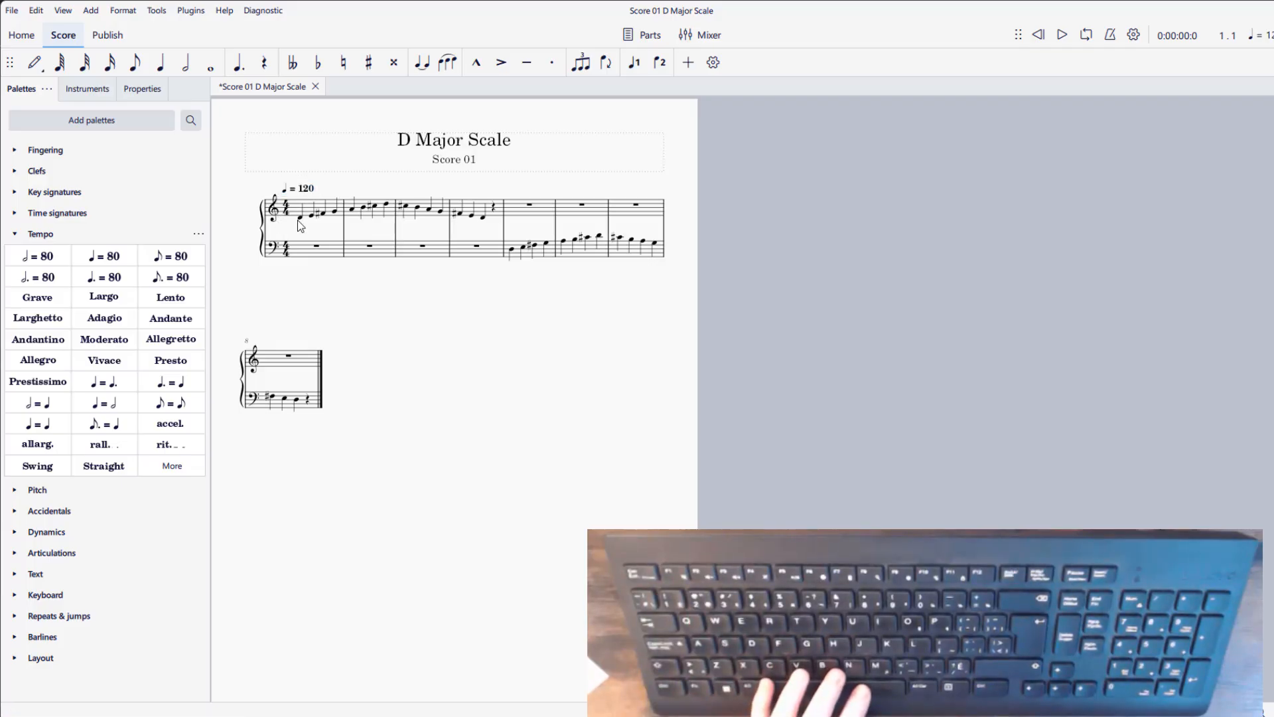
- Play back the beginning of the score from the first note of measure 1 and stop playback
left_click(300, 218)
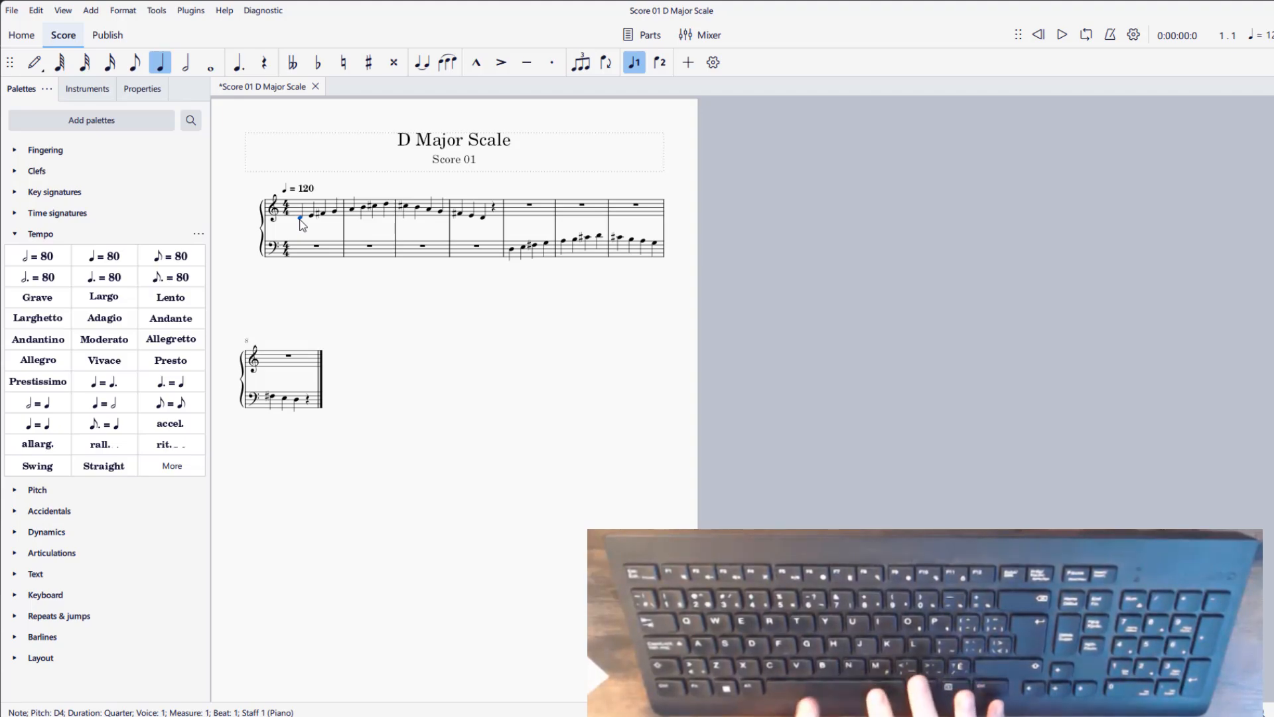
key("space")
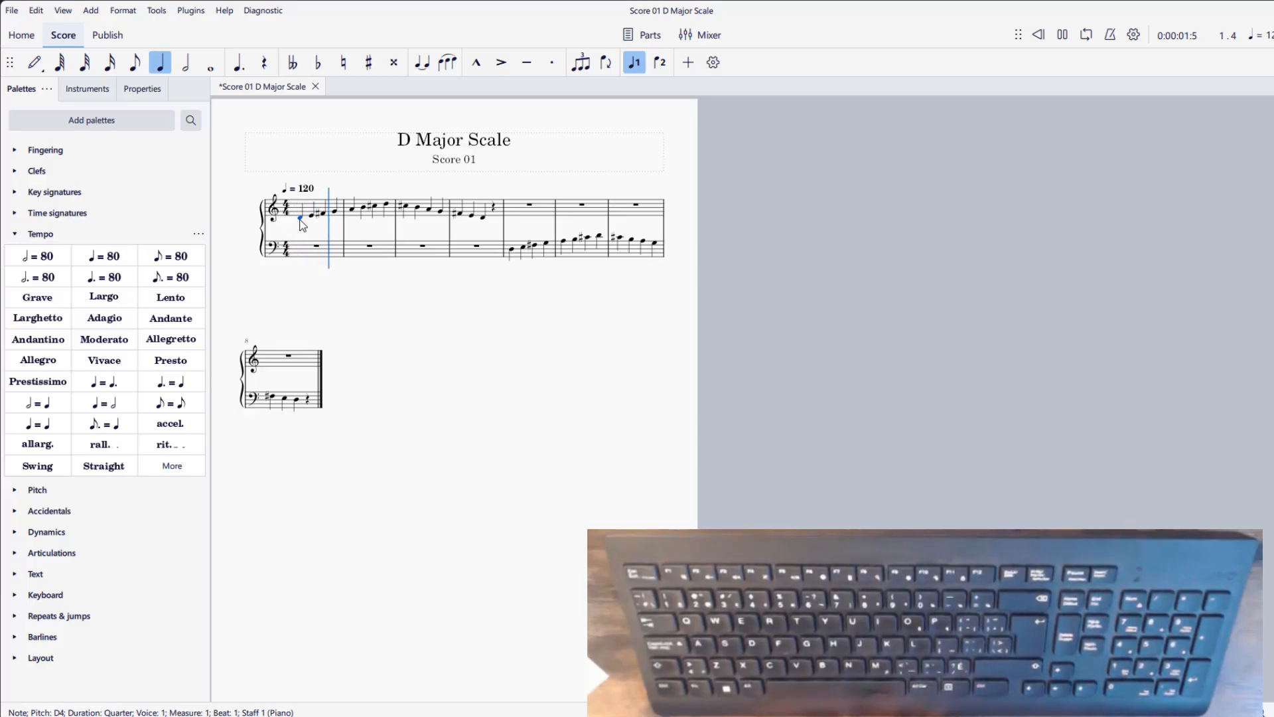
key("space")
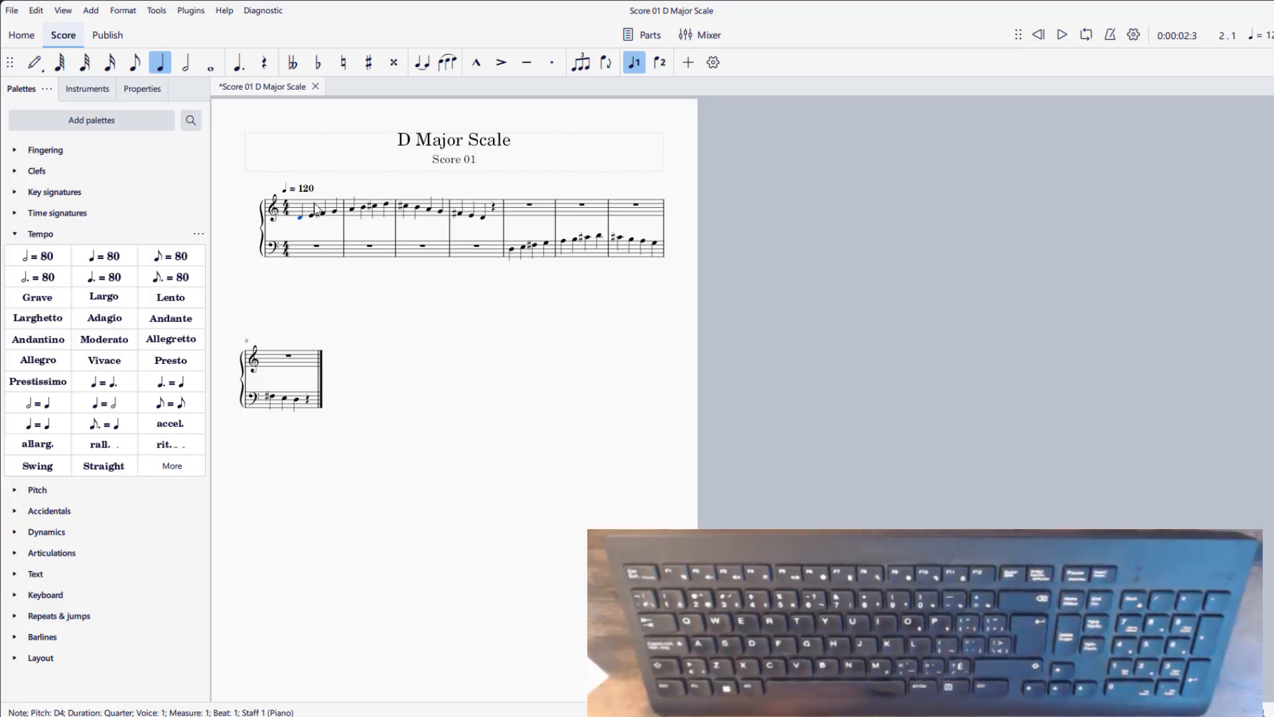
- Set the tempo marking to 150 and play the score from the first note of measure 1
double_click(312, 188)
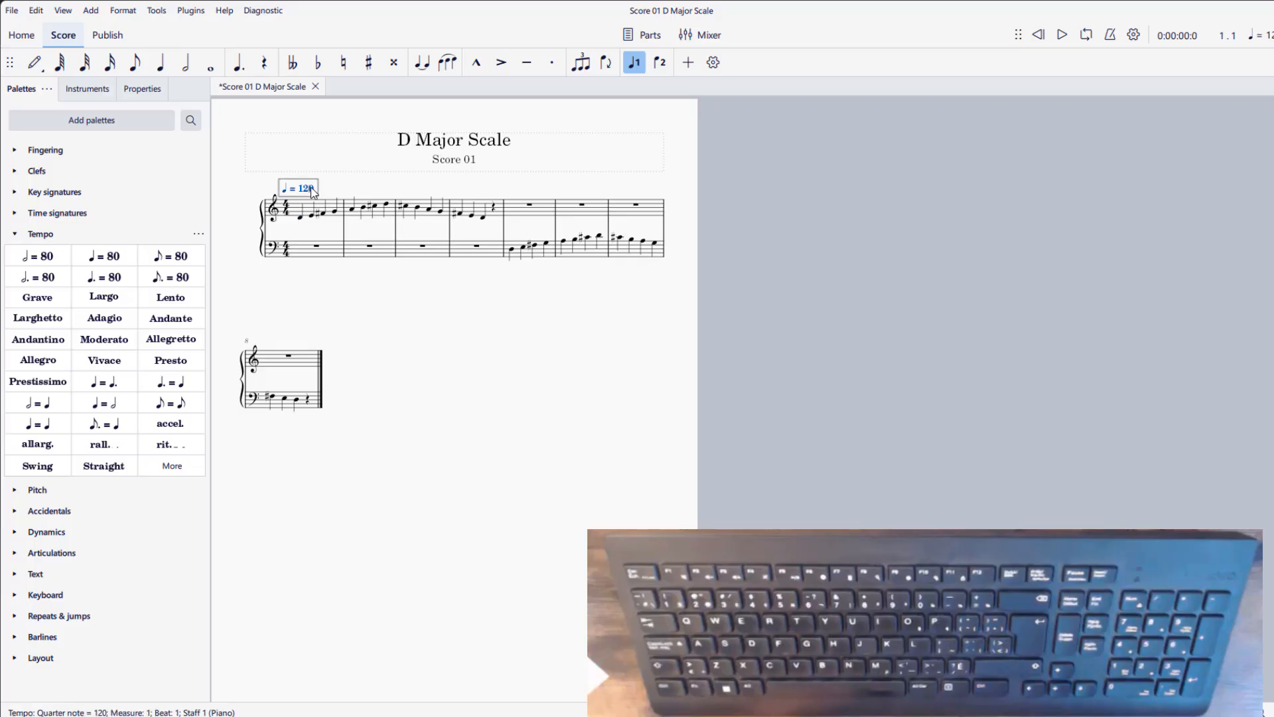
key("BackSpace")
type("5")
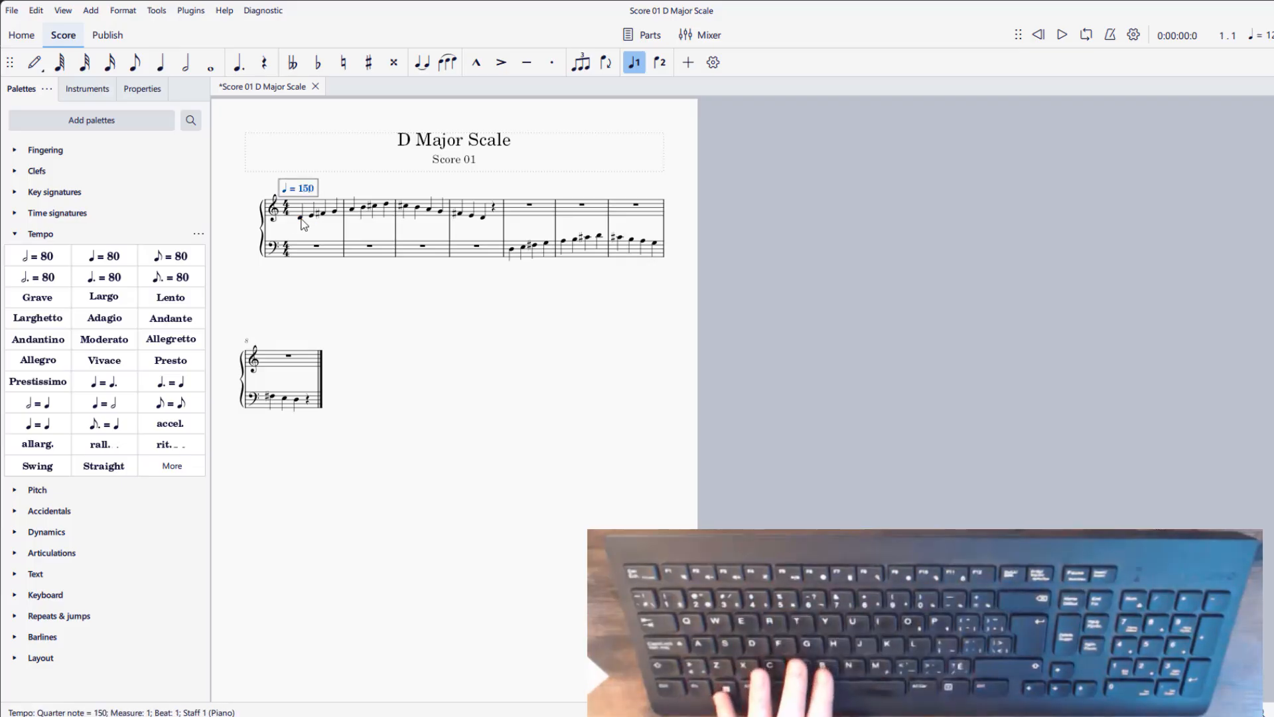
left_click(302, 218)
key("space")
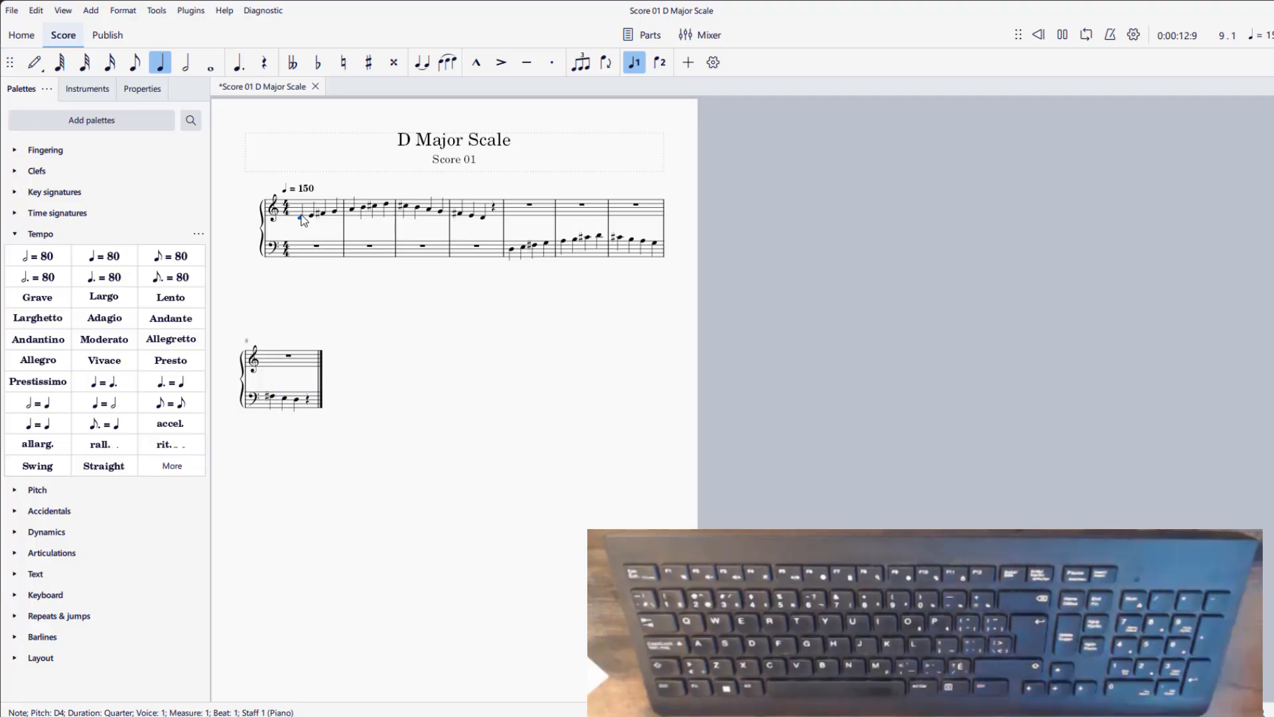
- Save the finished D Major Scale score under its existing file name
left_click(13, 11)
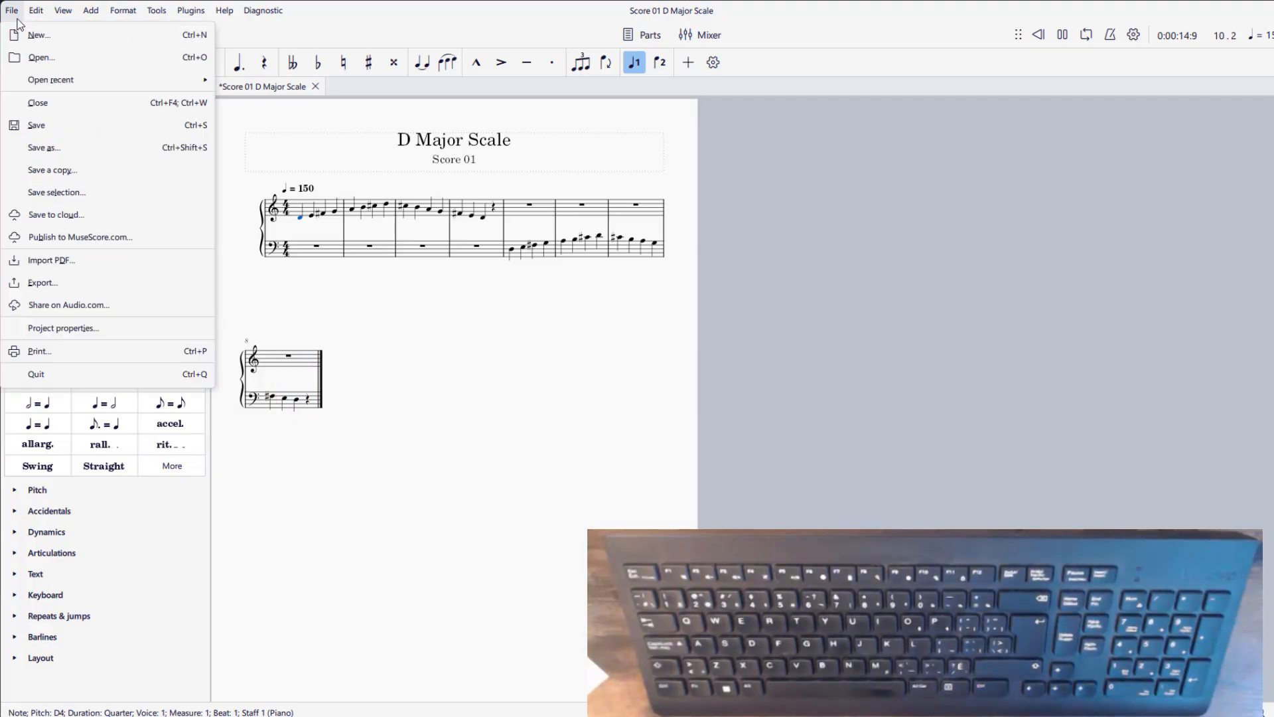
left_click(56, 132)
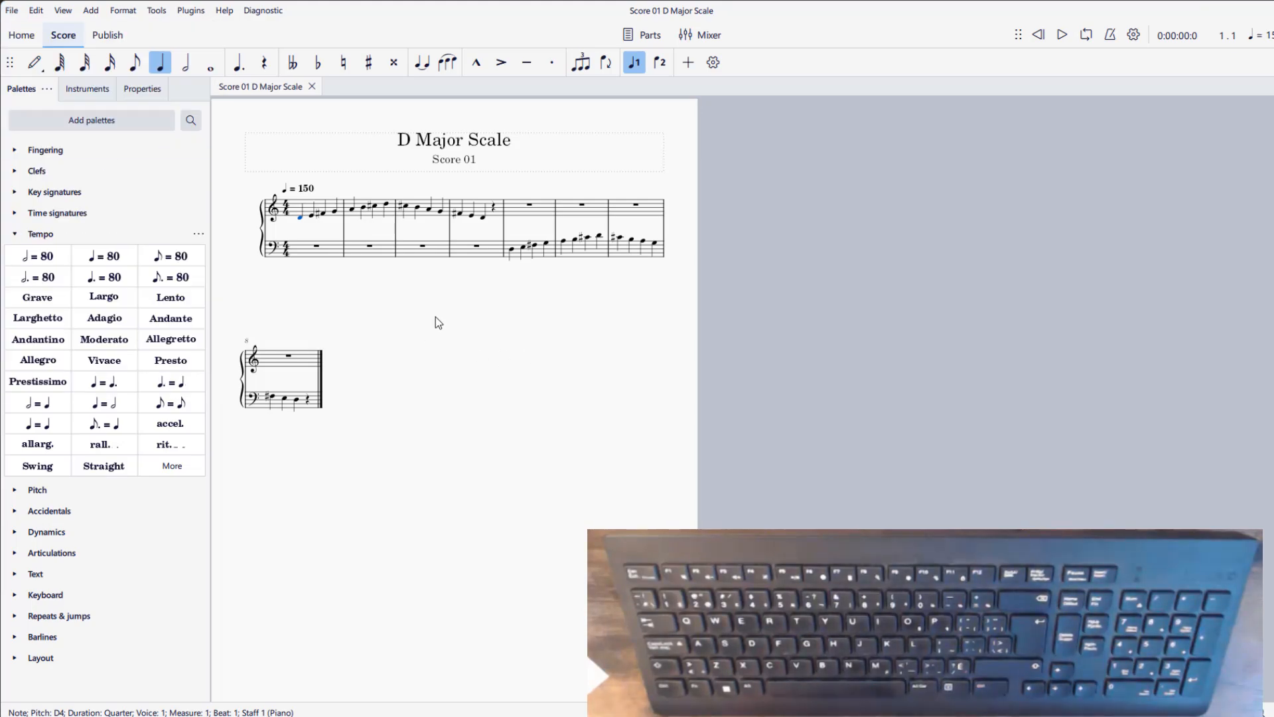
left_click(11, 11)
left_click(38, 136)
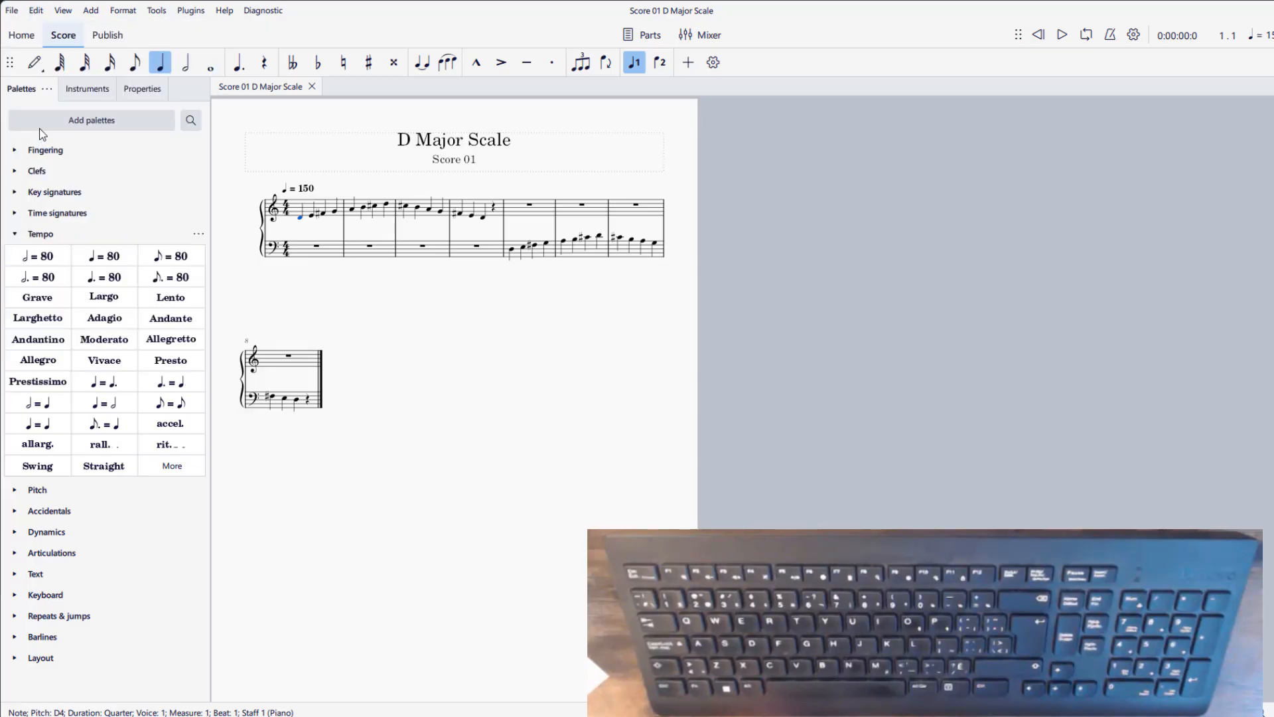